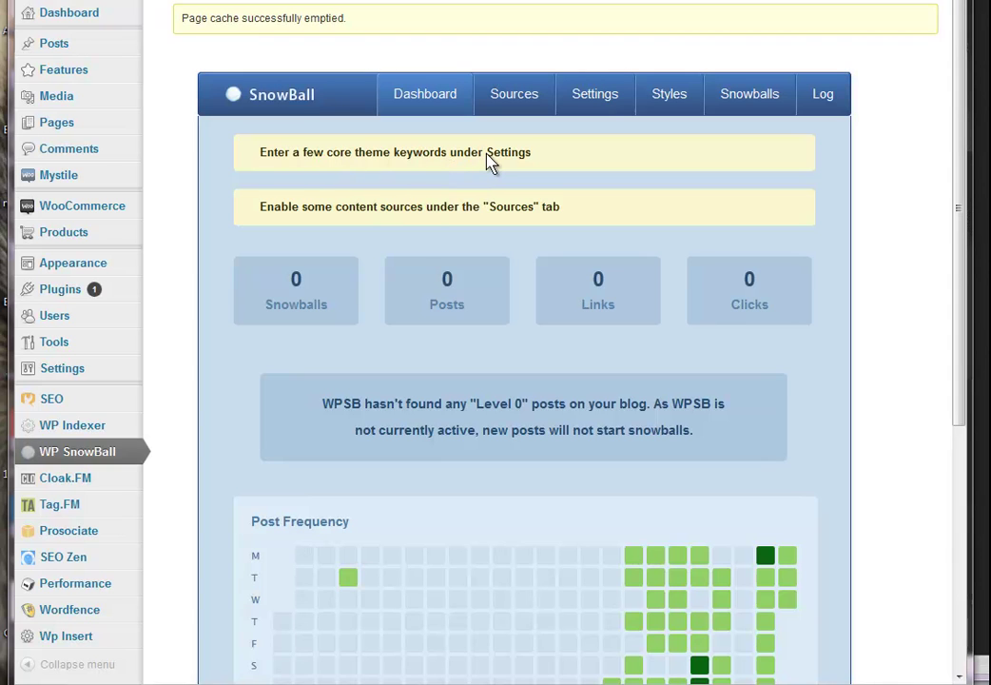
Check the Settings notice, then bring up WP SnowBall's Sources page listing the inactive content sources.
{"action": "left_click_drag", "start_coordinate": [487, 160], "coordinate": [544, 157]}
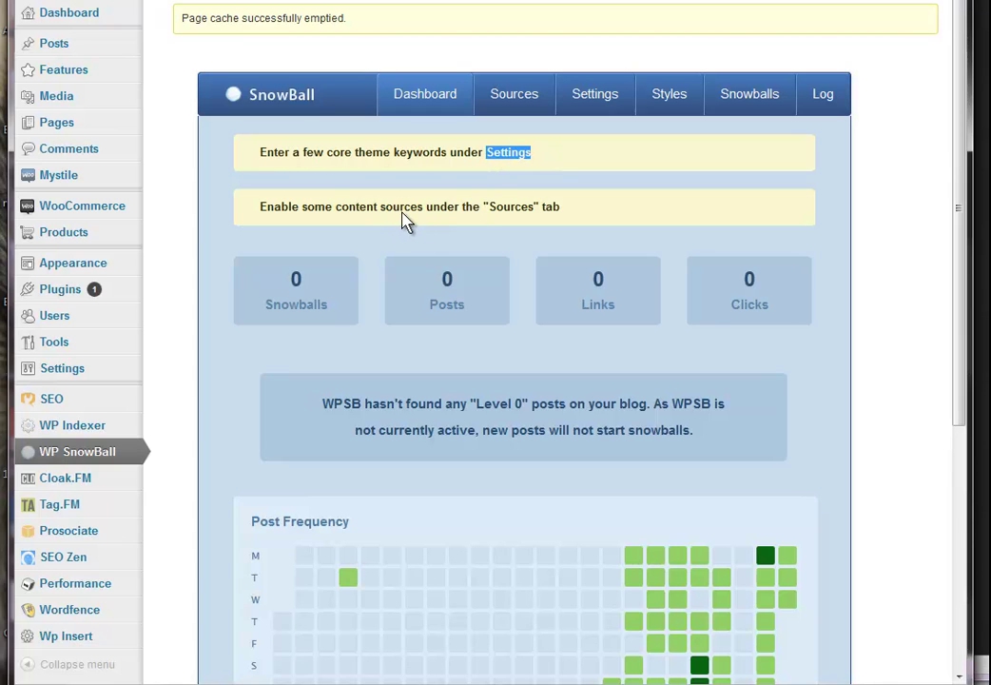
{"action": "left_click", "coordinate": [550, 217]}
{"action": "left_click", "coordinate": [515, 93]}
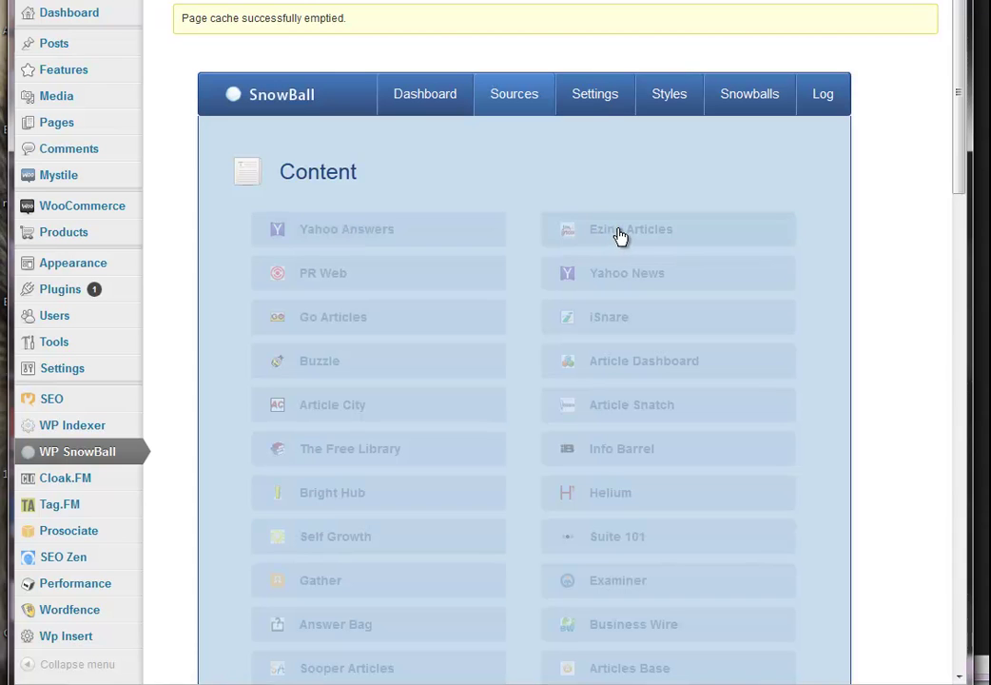
Switch on Ezine Articles, PR Web, Go Articles, iSnare, Buzzle, Suite 101 and Article Snatch content sources.
{"action": "left_click", "coordinate": [590, 237]}
{"action": "left_click", "coordinate": [356, 282]}
{"action": "left_click", "coordinate": [346, 322]}
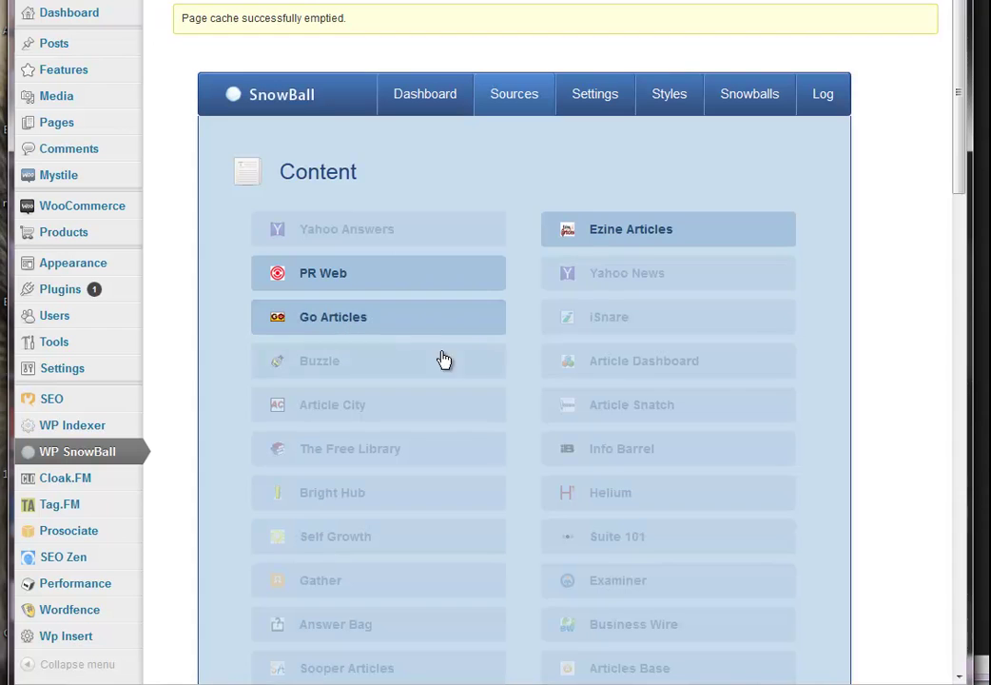
{"action": "left_click", "coordinate": [655, 329]}
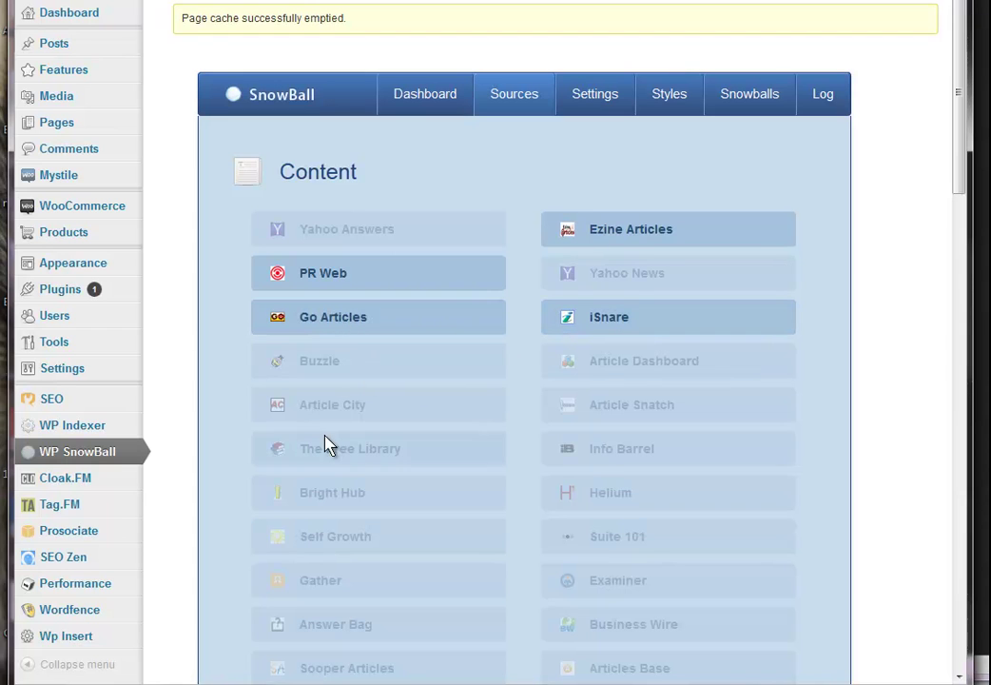
{"action": "left_click", "coordinate": [340, 366]}
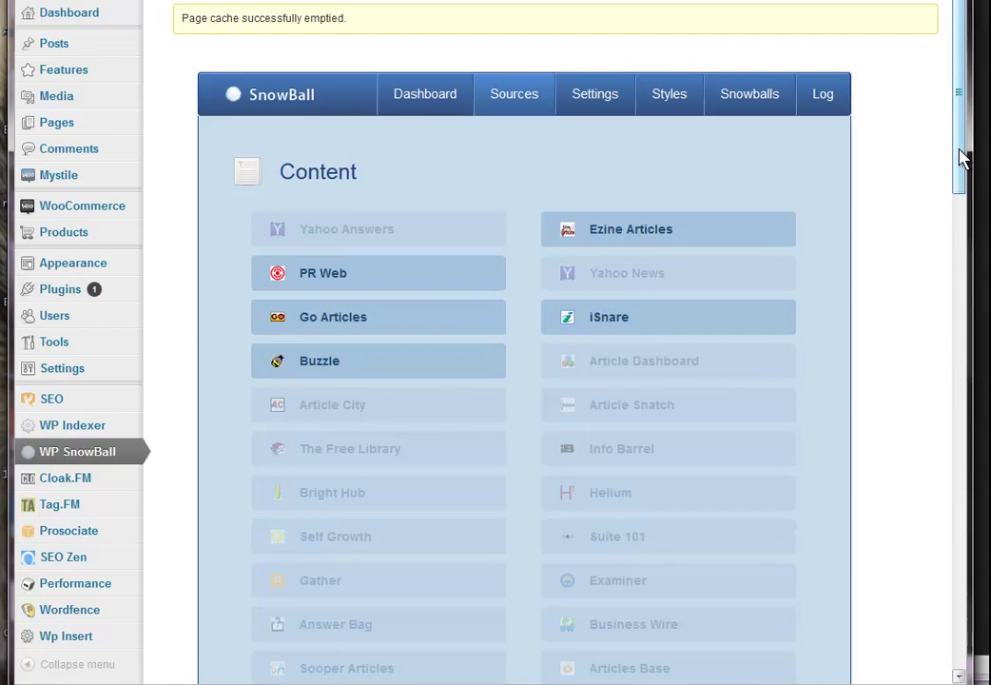
{"action": "left_click_drag", "start_coordinate": [960, 155], "coordinate": [958, 236]}
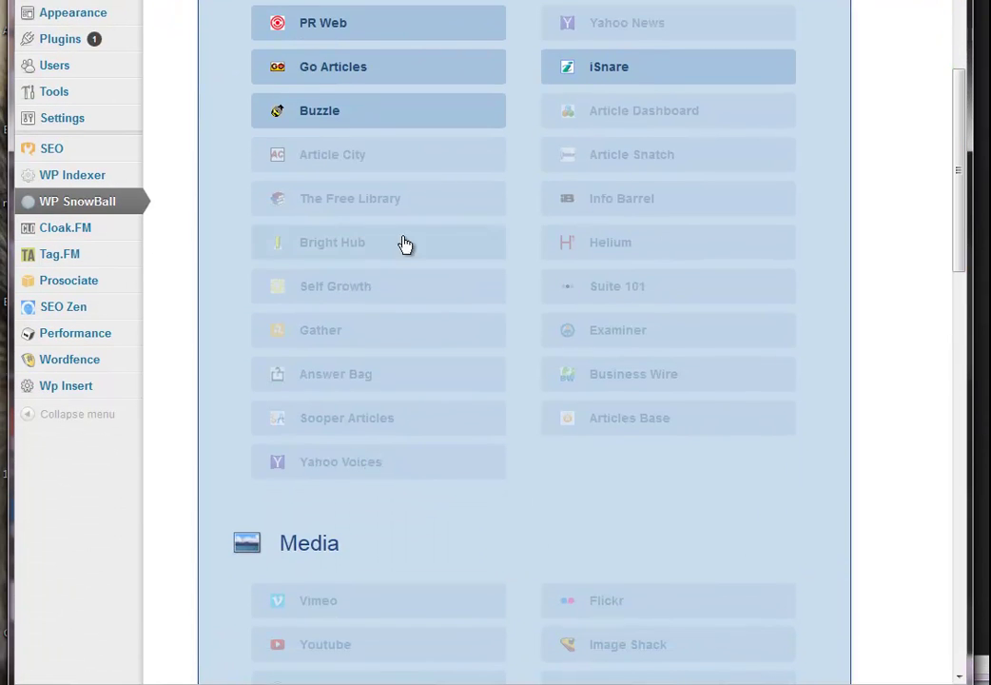
{"action": "left_click", "coordinate": [648, 296]}
{"action": "left_click", "coordinate": [660, 164]}
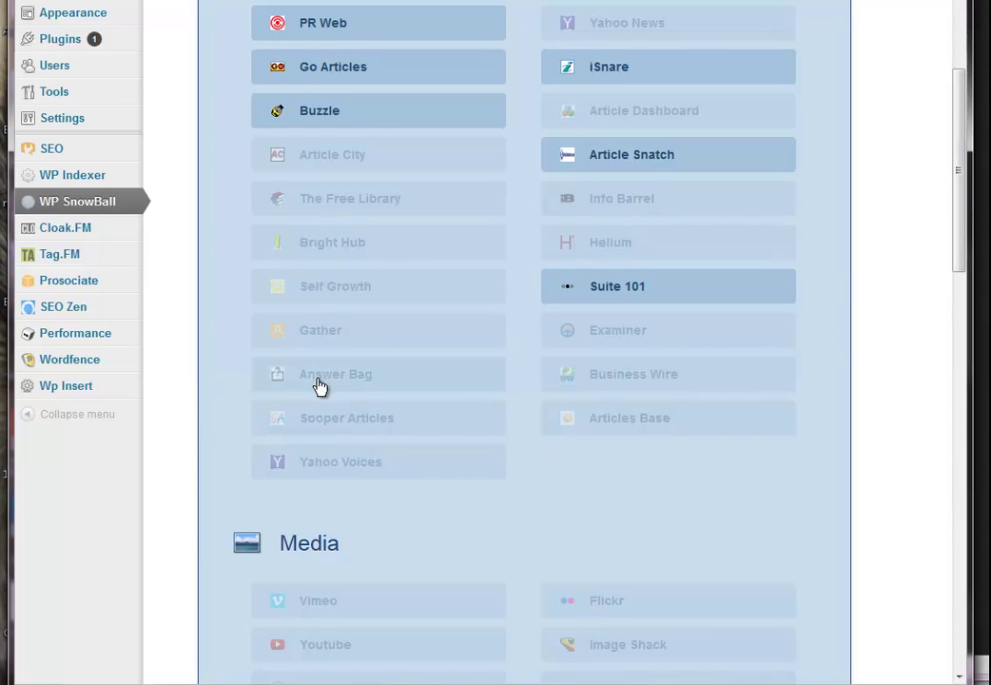
{"action": "left_click_drag", "start_coordinate": [958, 209], "coordinate": [954, 319]}
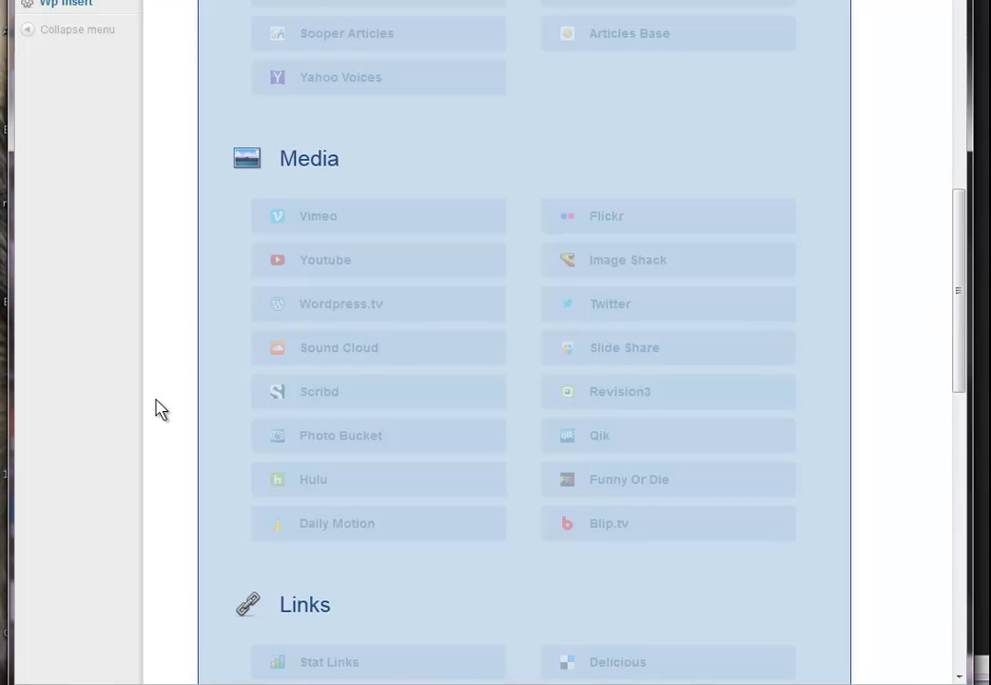
Turn on the Scribd, Youtube, Flickr, Image Shack and Funny Or Die media sources.
{"action": "left_click", "coordinate": [329, 401]}
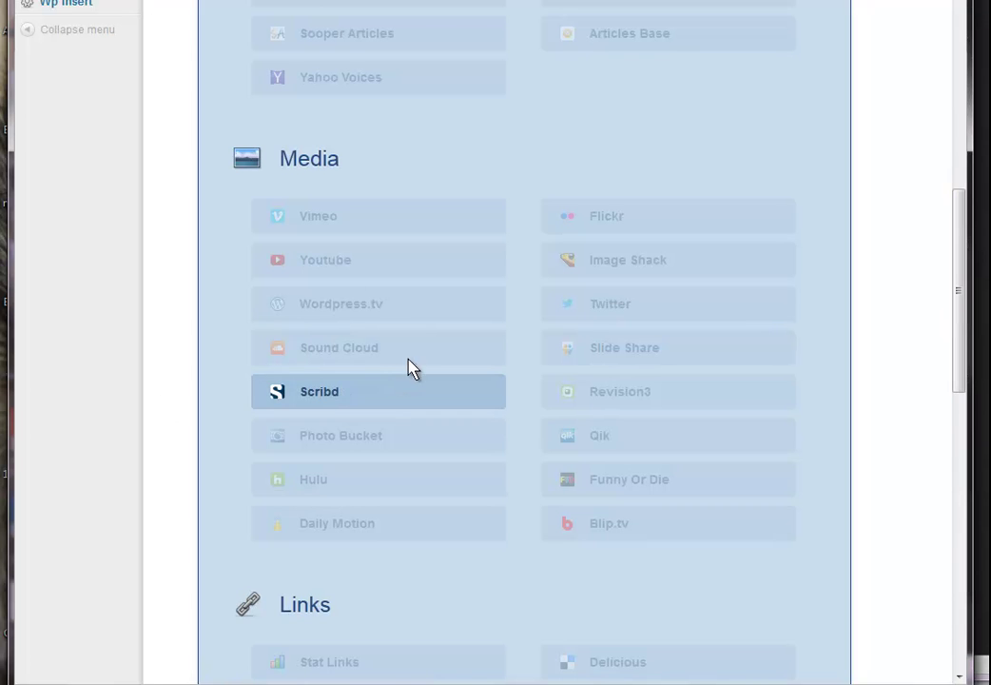
{"action": "left_click", "coordinate": [337, 263]}
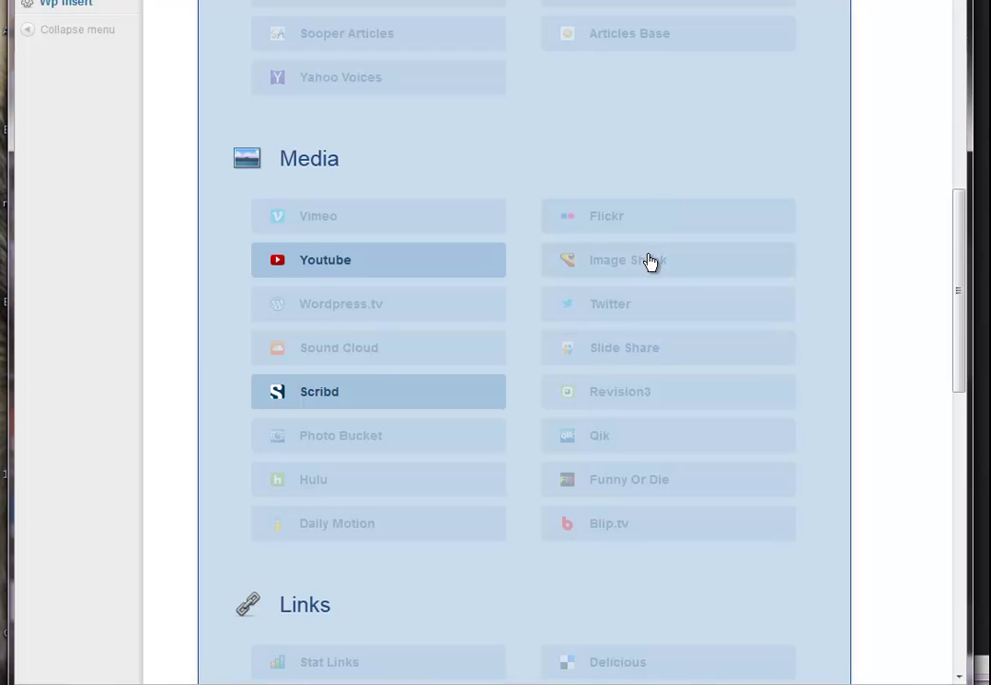
{"action": "left_click", "coordinate": [653, 219]}
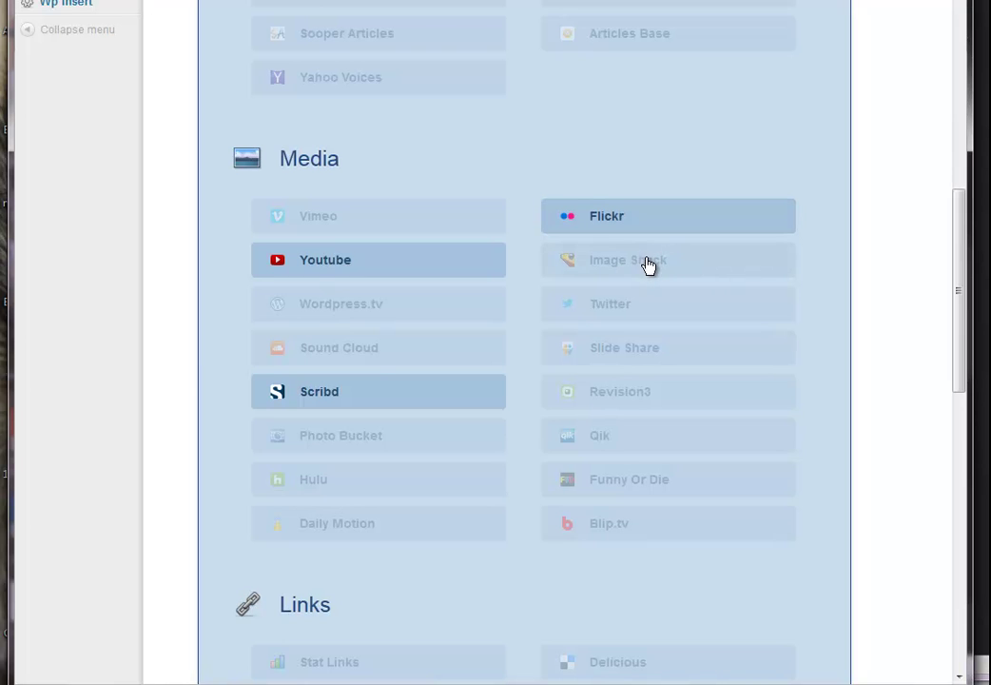
{"action": "left_click", "coordinate": [648, 266]}
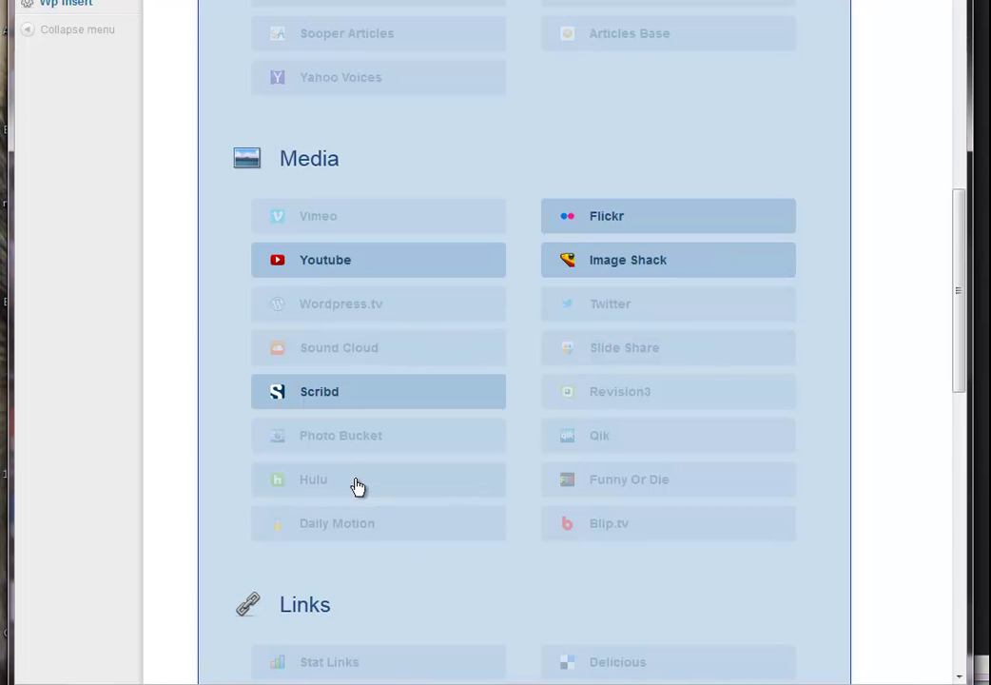
{"action": "left_click", "coordinate": [668, 481]}
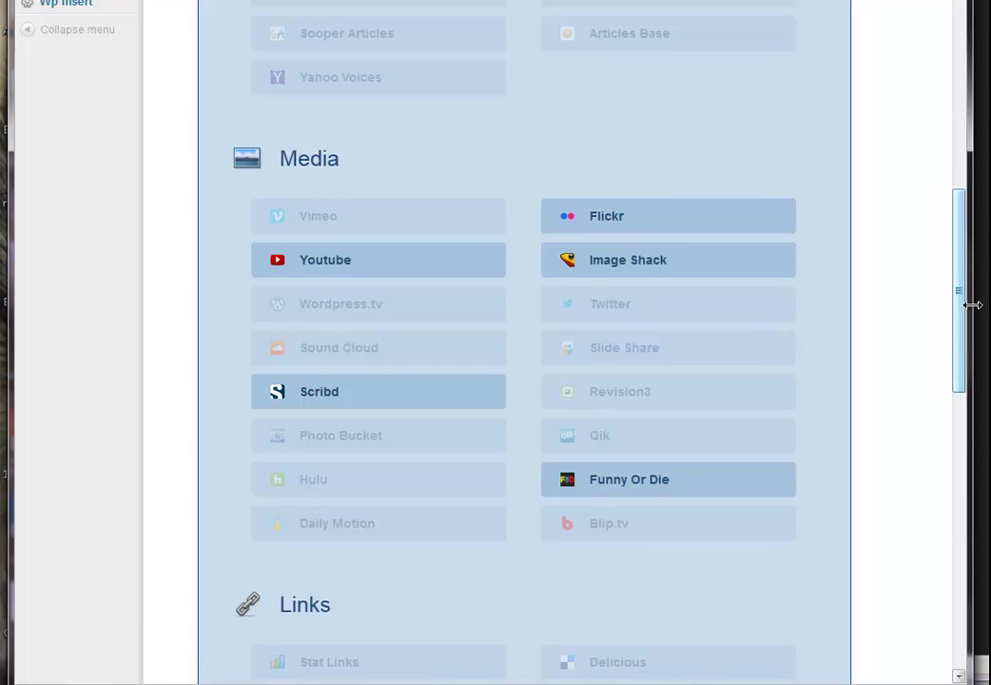
Enable Stat Links in the Links section.
{"action": "left_click_drag", "start_coordinate": [965, 310], "coordinate": [977, 436]}
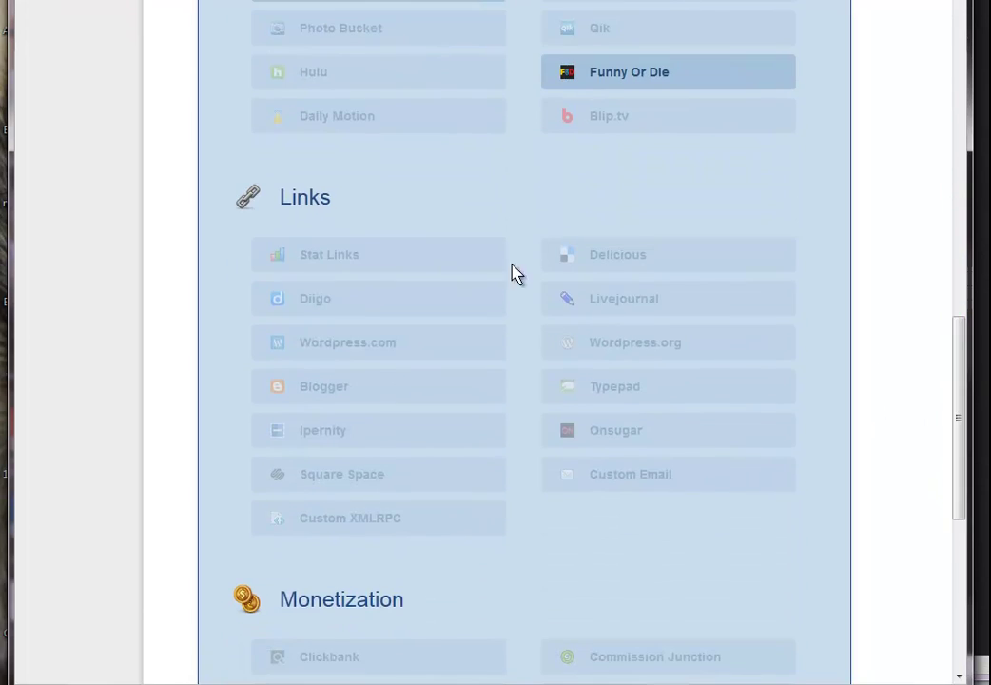
{"action": "mouse_move", "coordinate": [312, 204]}
{"action": "left_click", "coordinate": [341, 259]}
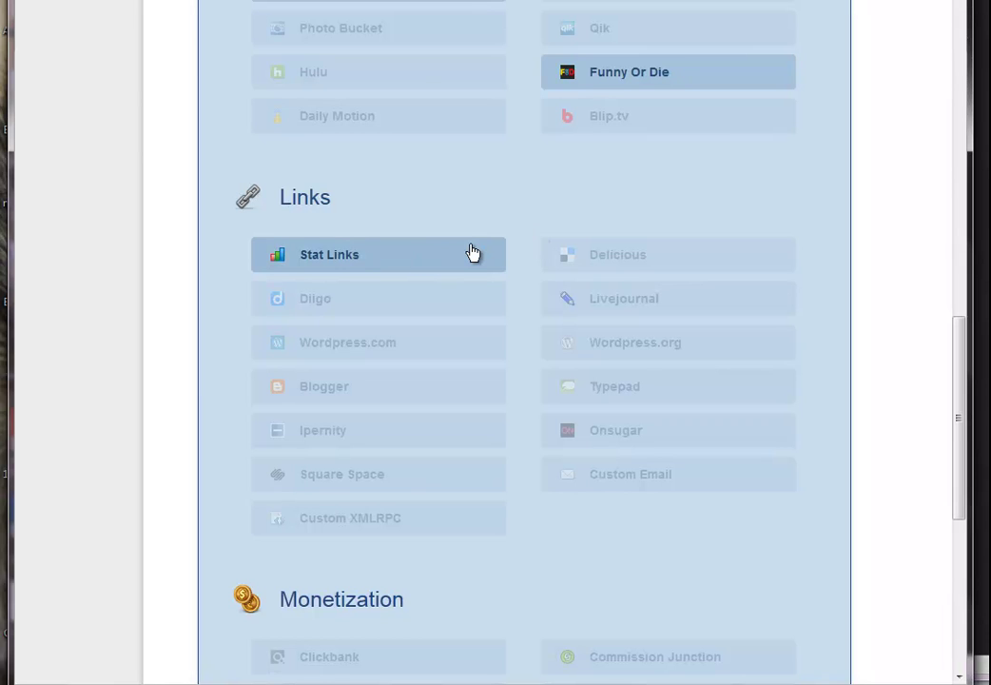
Try Wordpress.com and Blogger, inspecting their account and post-by-email settings, then leave both disabled.
{"action": "left_click", "coordinate": [448, 352]}
{"action": "left_click", "coordinate": [475, 345]}
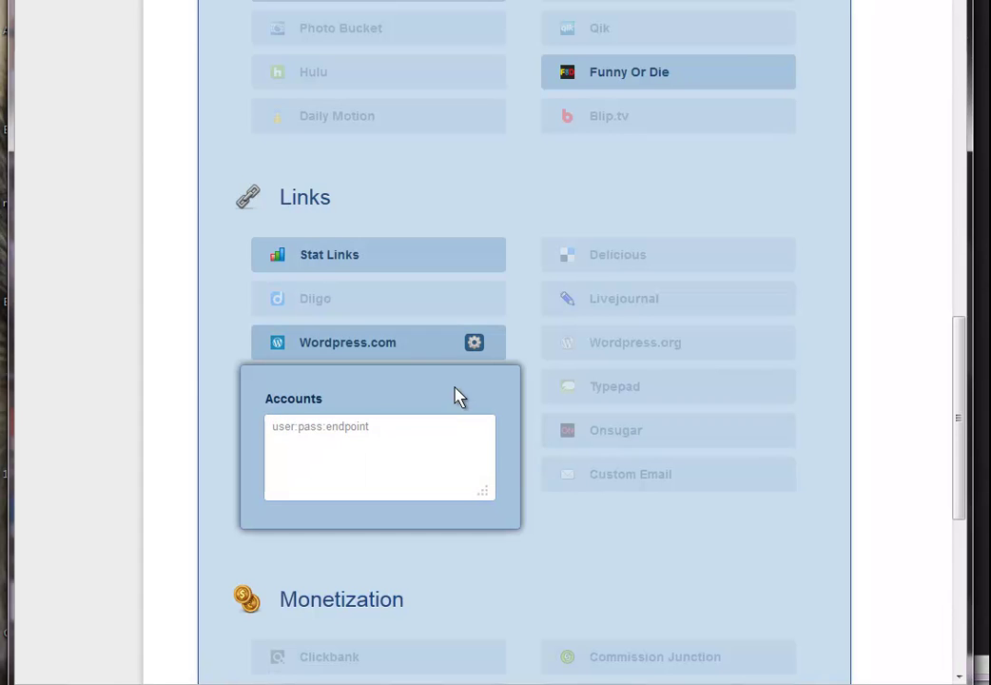
{"action": "left_click", "coordinate": [376, 346]}
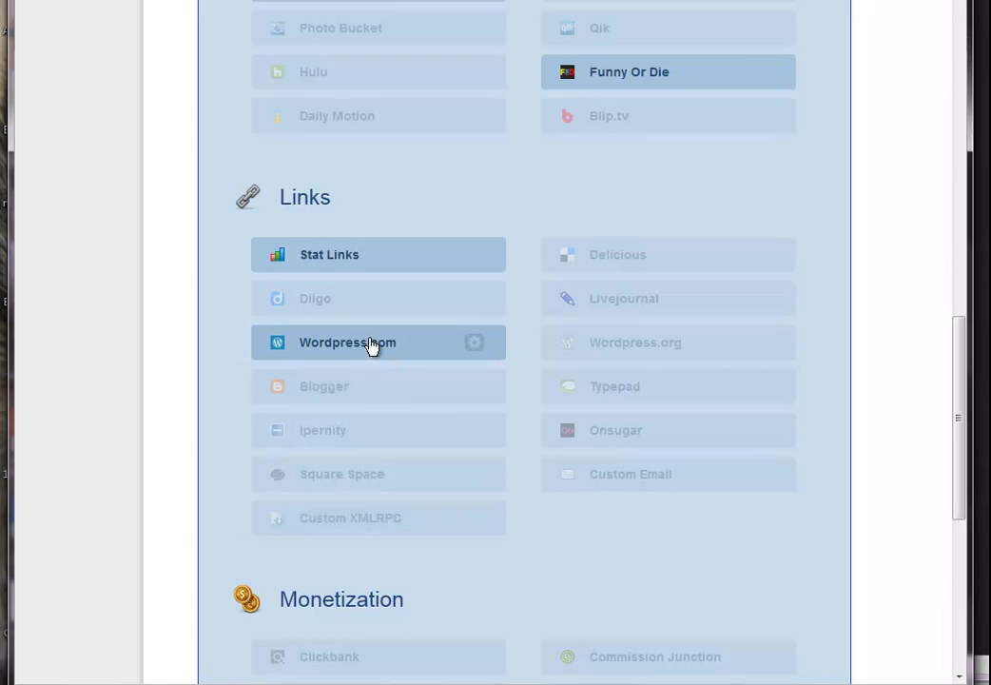
{"action": "left_click", "coordinate": [344, 390]}
{"action": "left_click", "coordinate": [474, 387]}
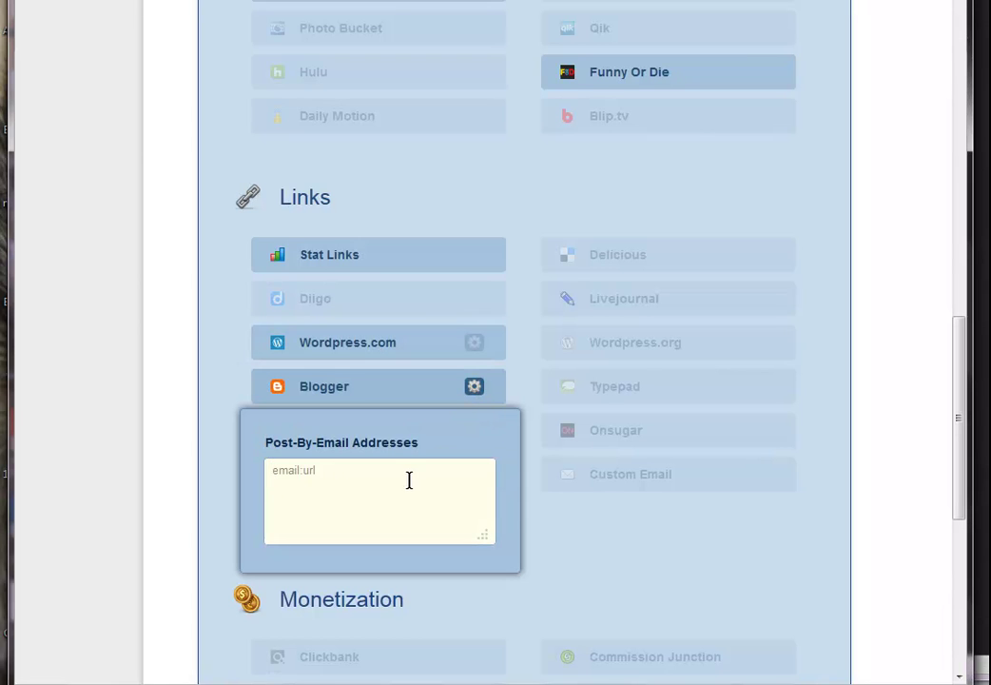
{"action": "left_click", "coordinate": [472, 386]}
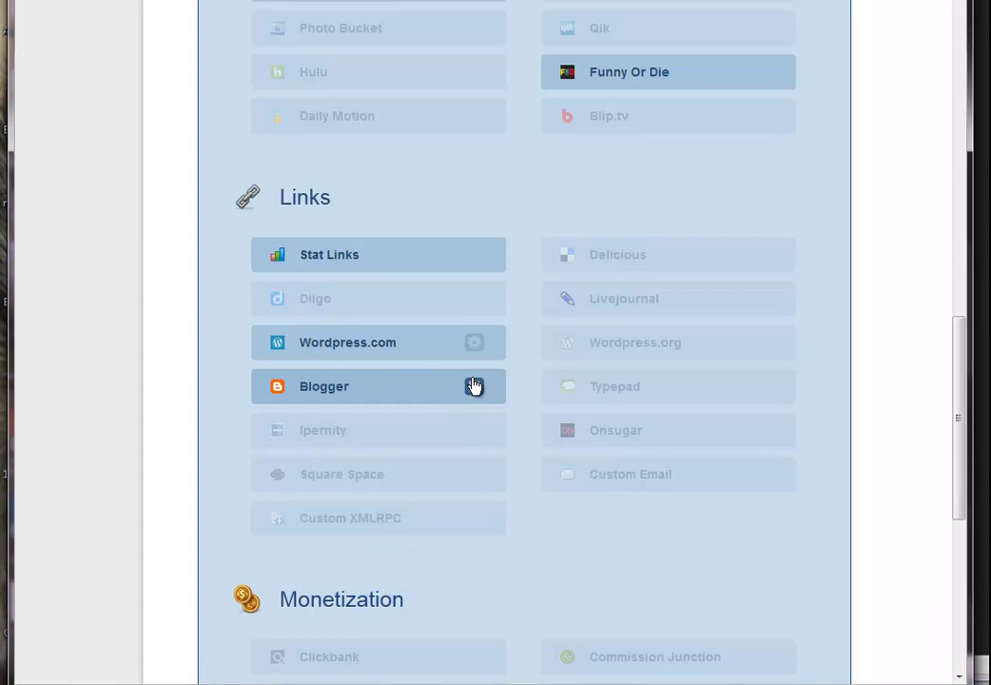
{"action": "left_click", "coordinate": [415, 349]}
{"action": "left_click", "coordinate": [405, 385]}
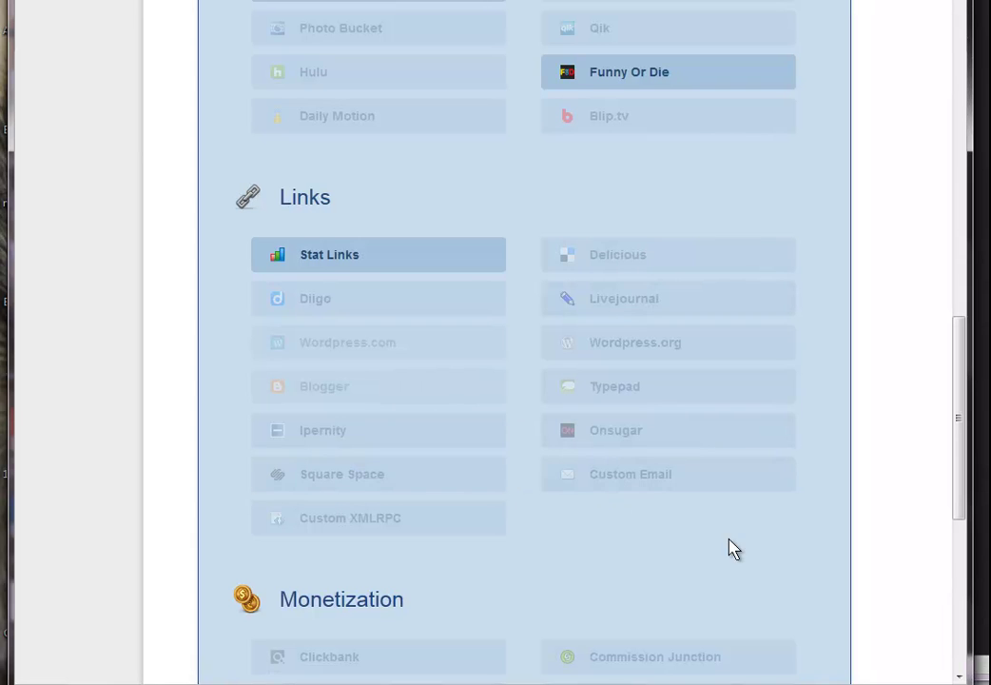
Try the Clickbank, Amazon and Commission Junction monetization sources, leaving all three disabled.
{"action": "left_click_drag", "start_coordinate": [959, 390], "coordinate": [940, 481]}
{"action": "left_click", "coordinate": [319, 331]}
{"action": "left_click", "coordinate": [475, 329]}
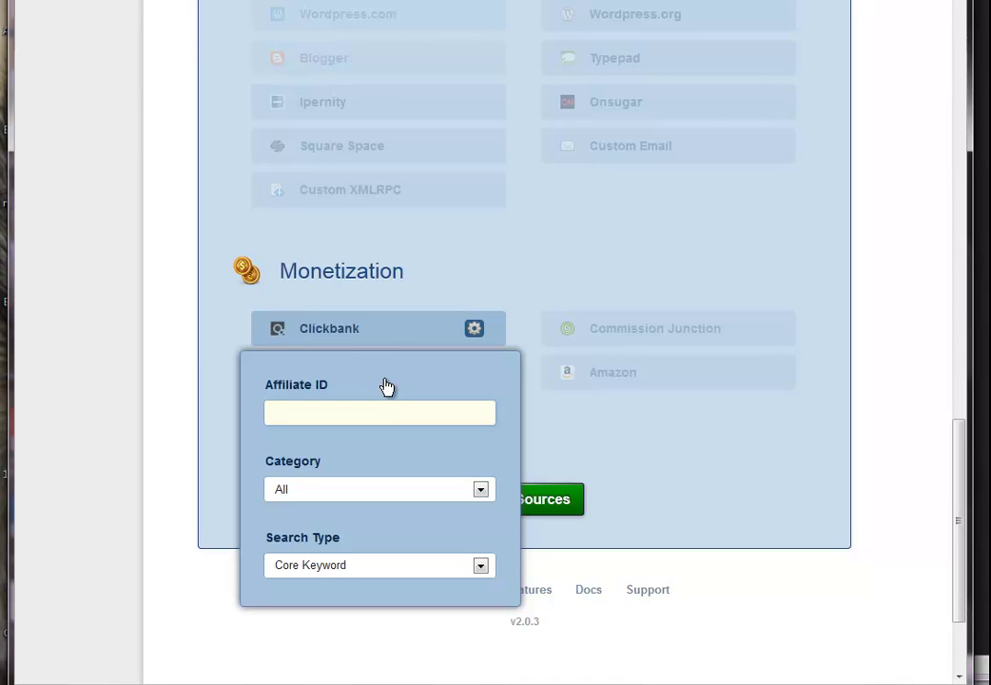
{"action": "left_click", "coordinate": [378, 338]}
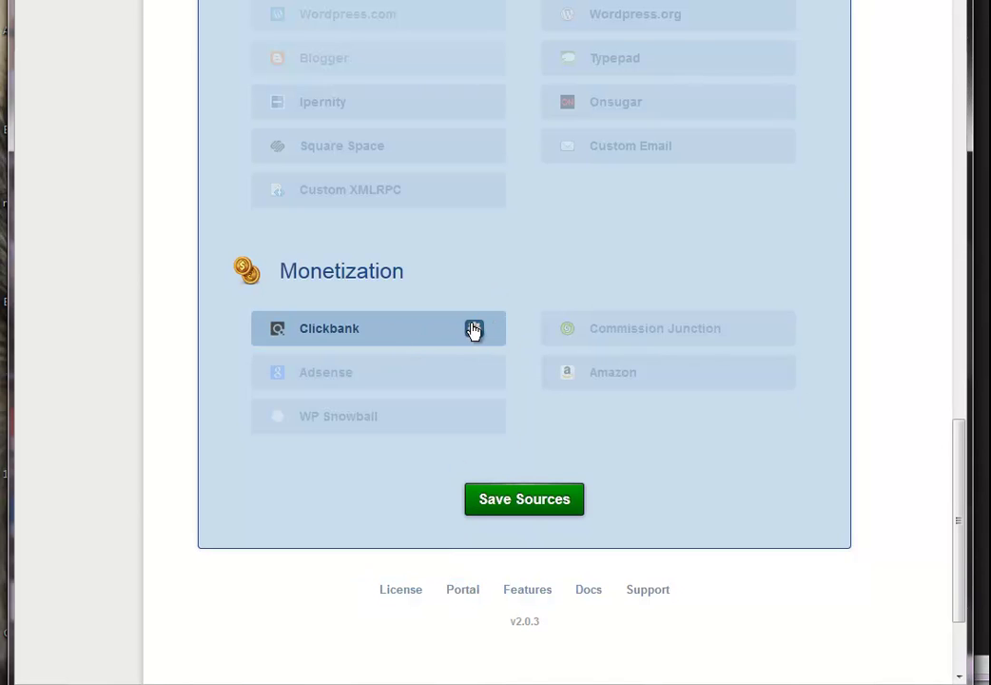
{"action": "left_click", "coordinate": [404, 329]}
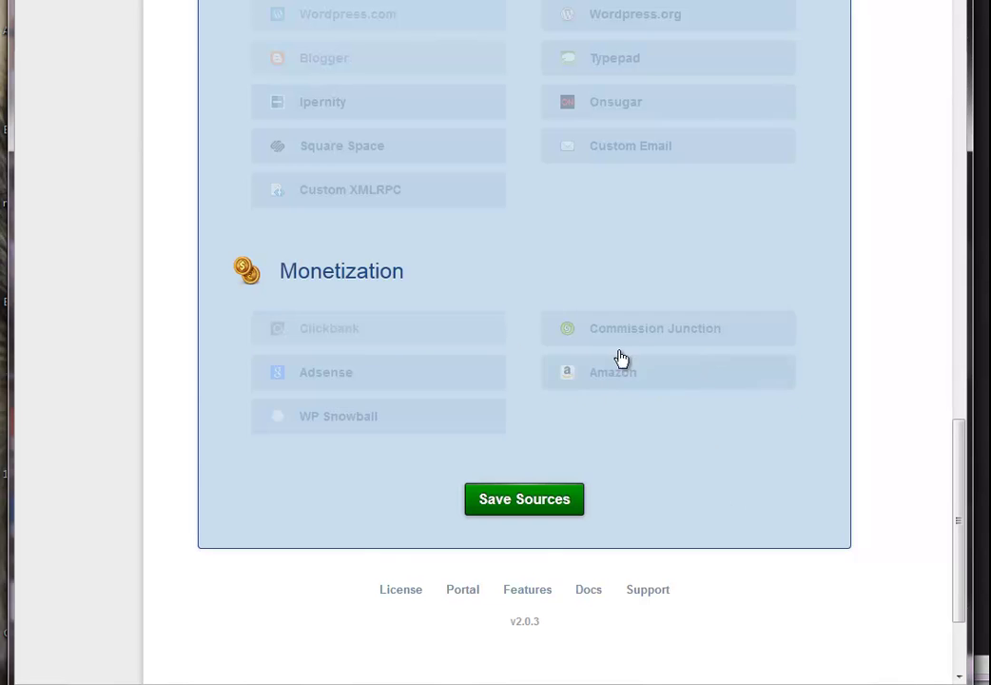
{"action": "left_click", "coordinate": [623, 381]}
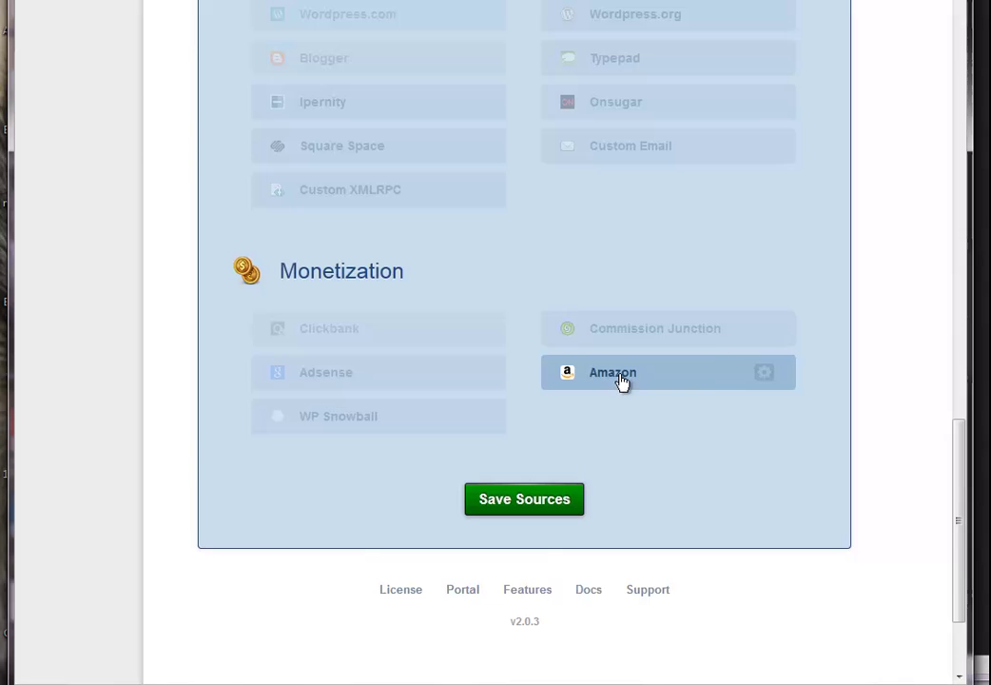
{"action": "left_click", "coordinate": [694, 333]}
{"action": "left_click", "coordinate": [693, 335]}
{"action": "left_click", "coordinate": [677, 376]}
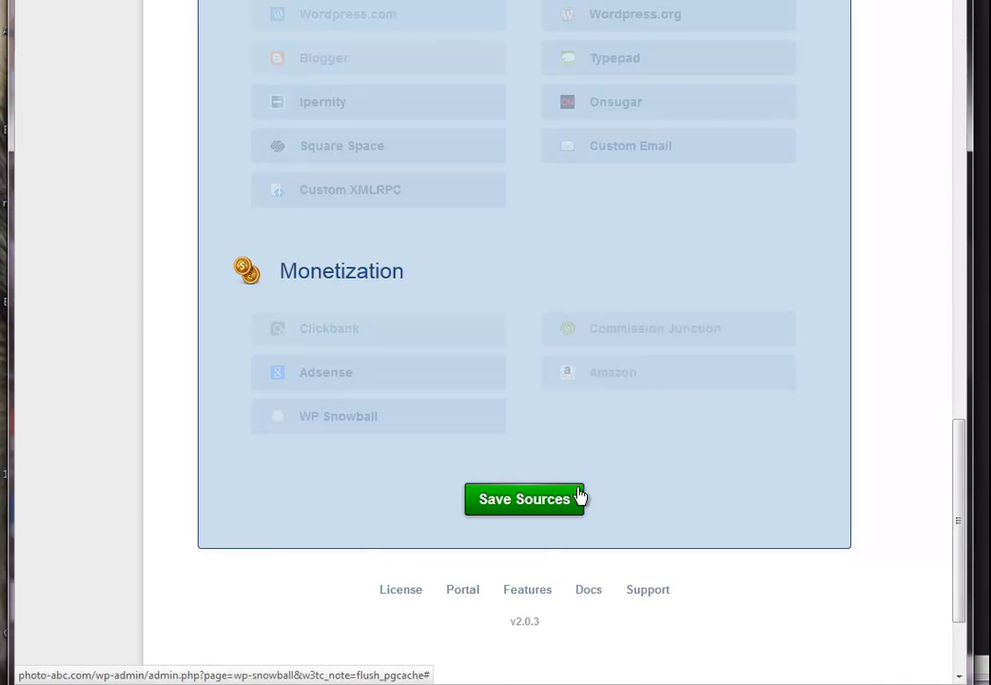
Save the chosen sources with Save Sources.
{"action": "left_click_drag", "start_coordinate": [956, 520], "coordinate": [940, 500]}
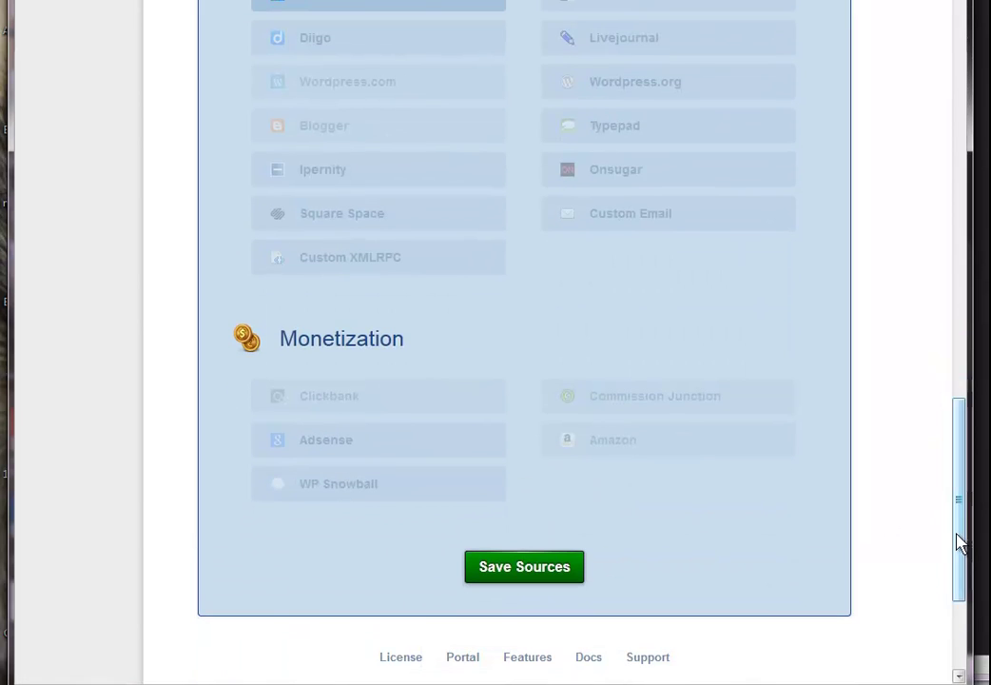
{"action": "mouse_move", "coordinate": [965, 540]}
{"action": "left_mouse_down"}
{"action": "mouse_move", "coordinate": [956, 327]}
{"action": "mouse_move", "coordinate": [964, 249]}
{"action": "mouse_move", "coordinate": [944, 152]}
{"action": "mouse_move", "coordinate": [964, 332]}
{"action": "mouse_move", "coordinate": [958, 541]}
{"action": "left_mouse_up"}
{"action": "left_click", "coordinate": [539, 564]}
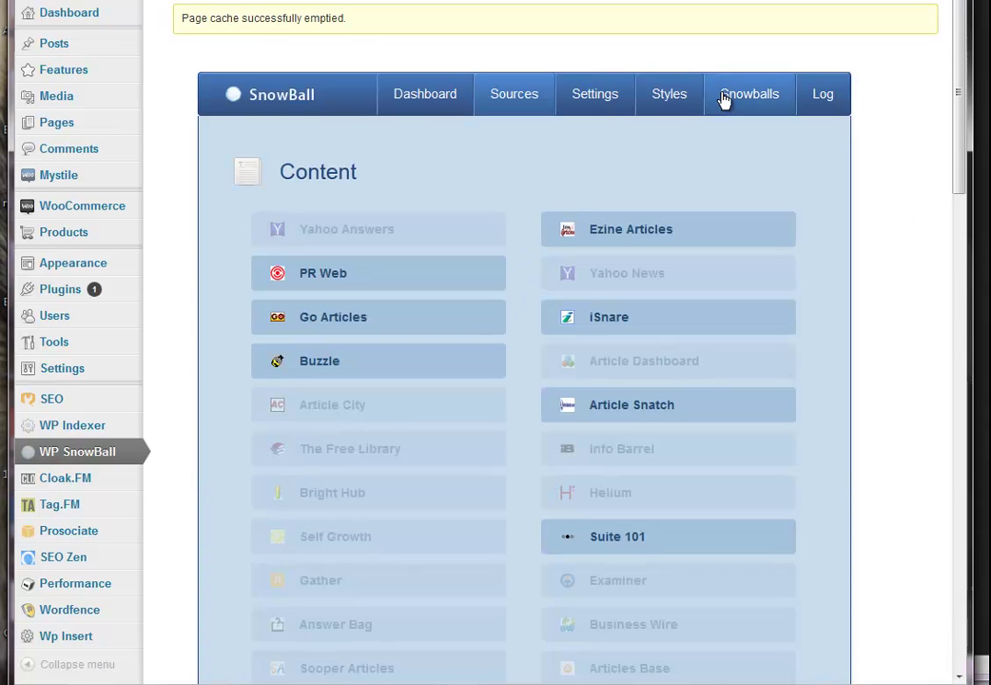
Show the Settings options: Max Levels 2, Max New Posts 3, Max Emails Per Day 1,000.
{"action": "left_click", "coordinate": [597, 97]}
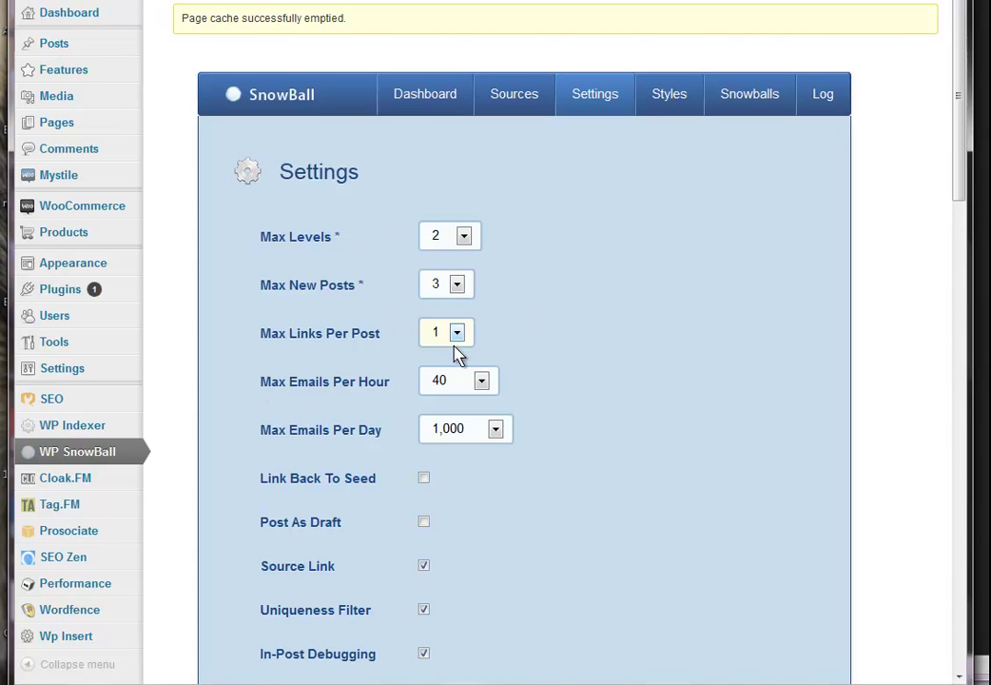
{"action": "mouse_move", "coordinate": [321, 245]}
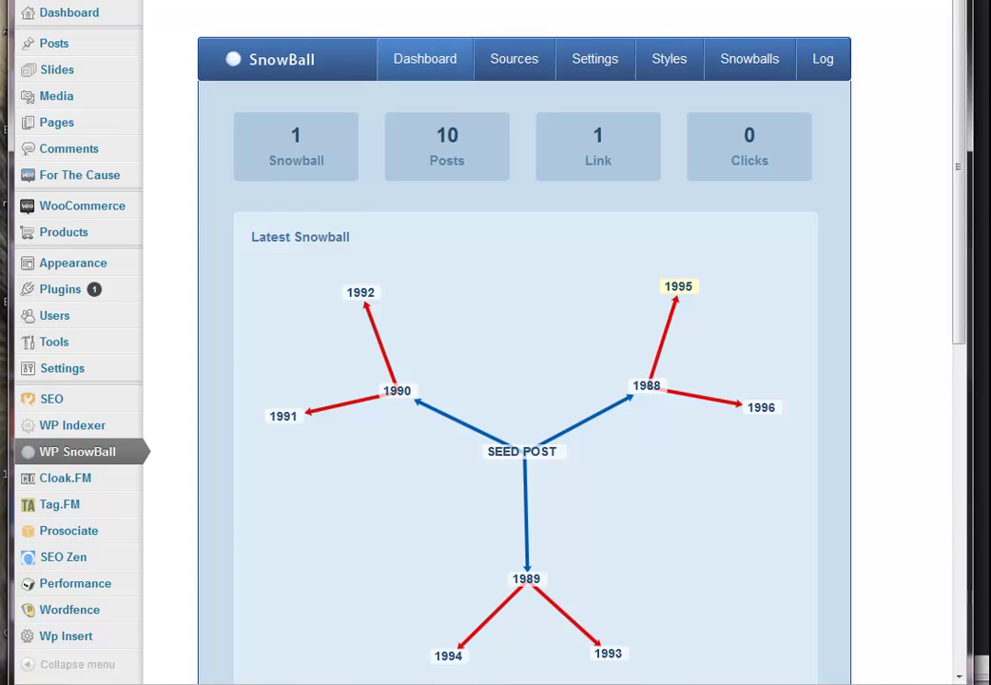
{"action": "key", "text": "alt+Tab"}
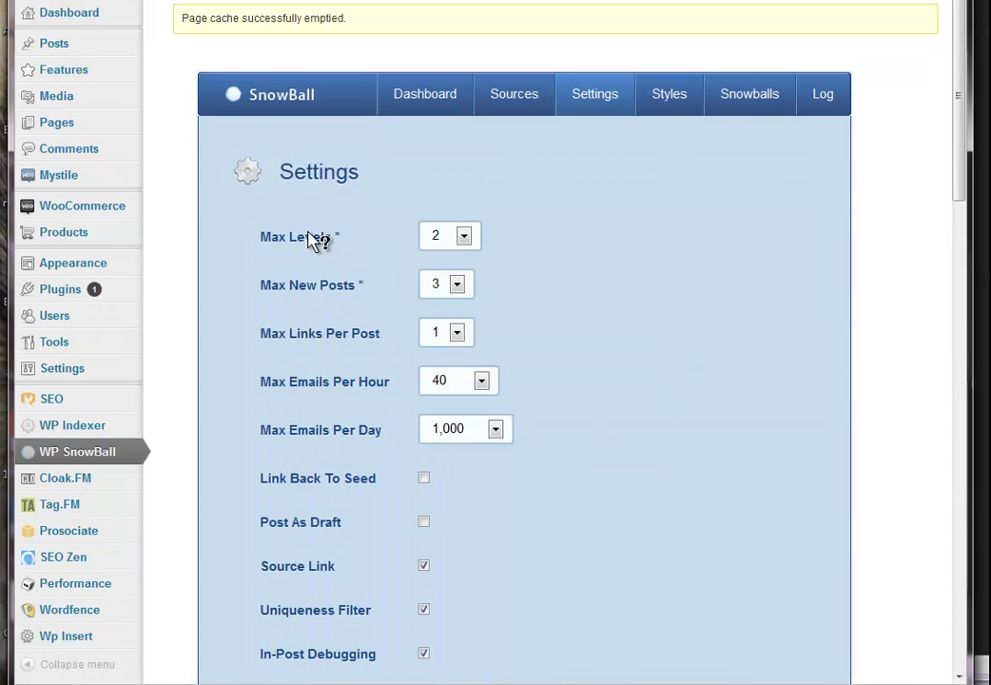
Keep Max Levels at 2 and Max New Posts at 3.
{"action": "left_click", "coordinate": [466, 238]}
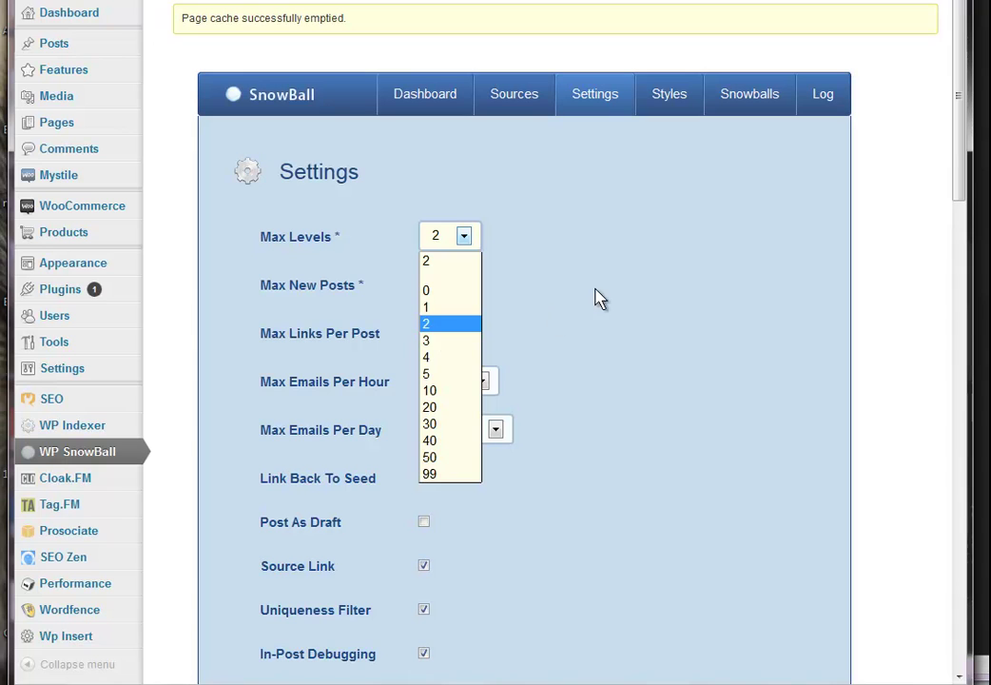
{"action": "left_click", "coordinate": [366, 246]}
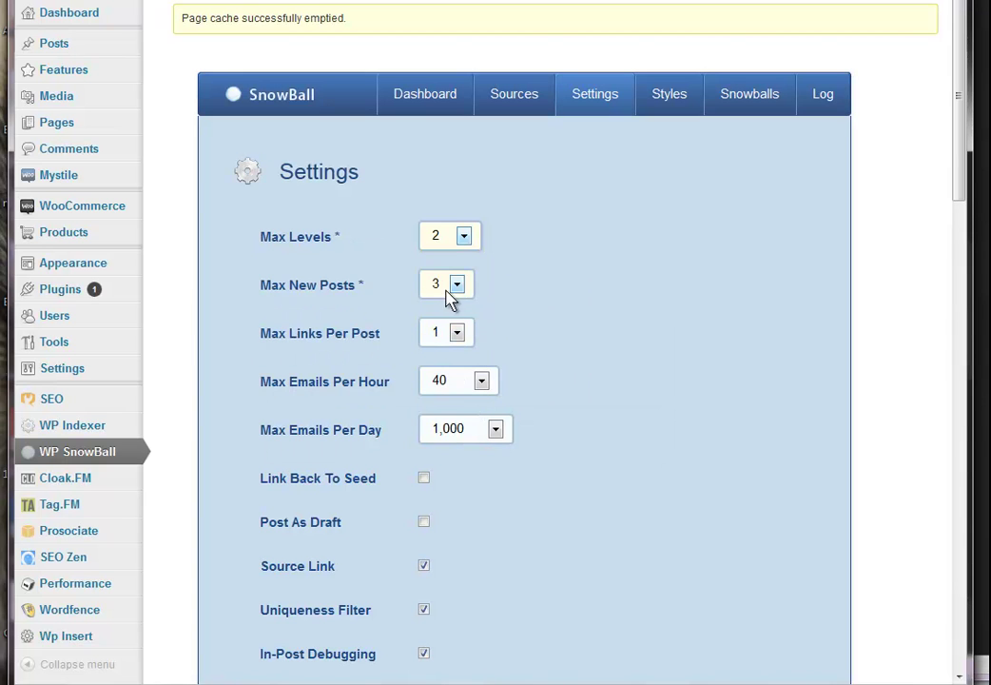
{"action": "left_click", "coordinate": [458, 287]}
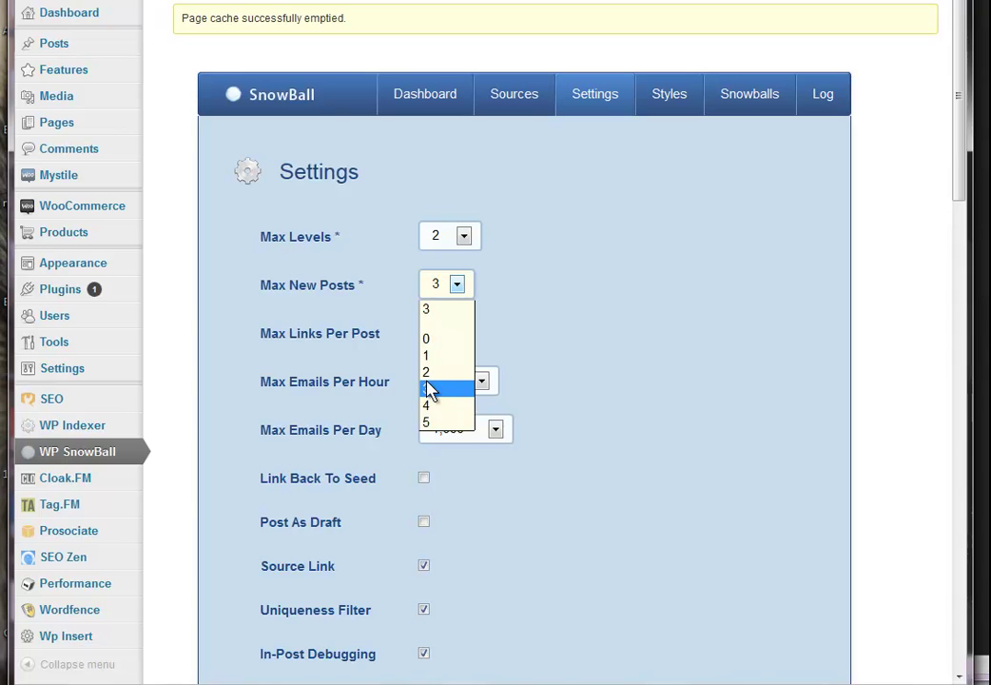
{"action": "mouse_move", "coordinate": [340, 294]}
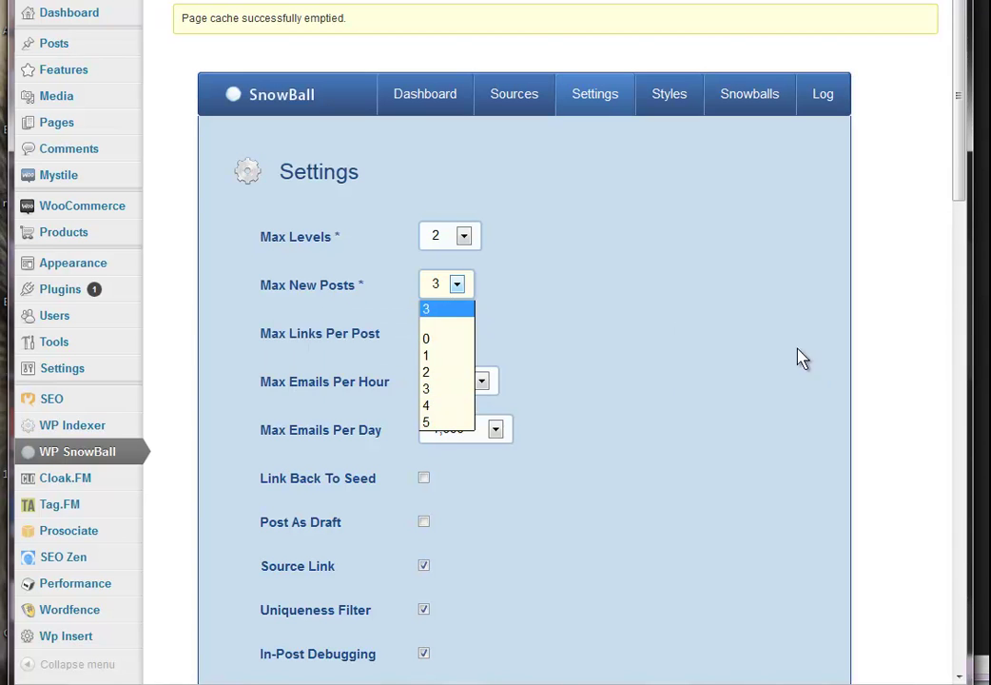
{"action": "left_click", "coordinate": [623, 281]}
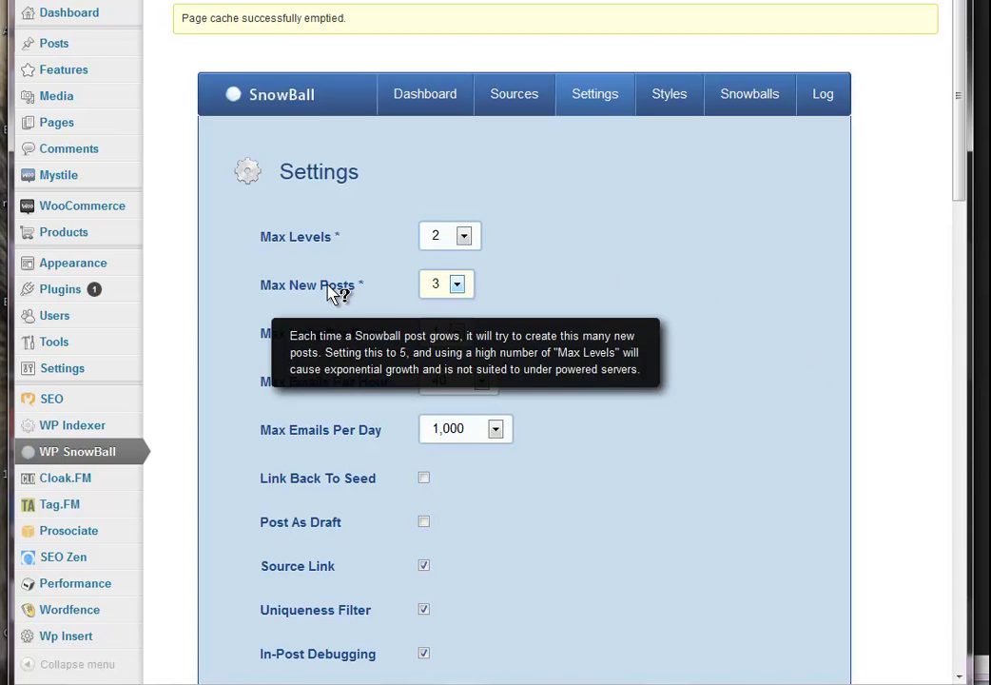
Set Max Emails Per Hour to 20 and Max Emails Per Day to 250.
{"action": "mouse_move", "coordinate": [340, 348]}
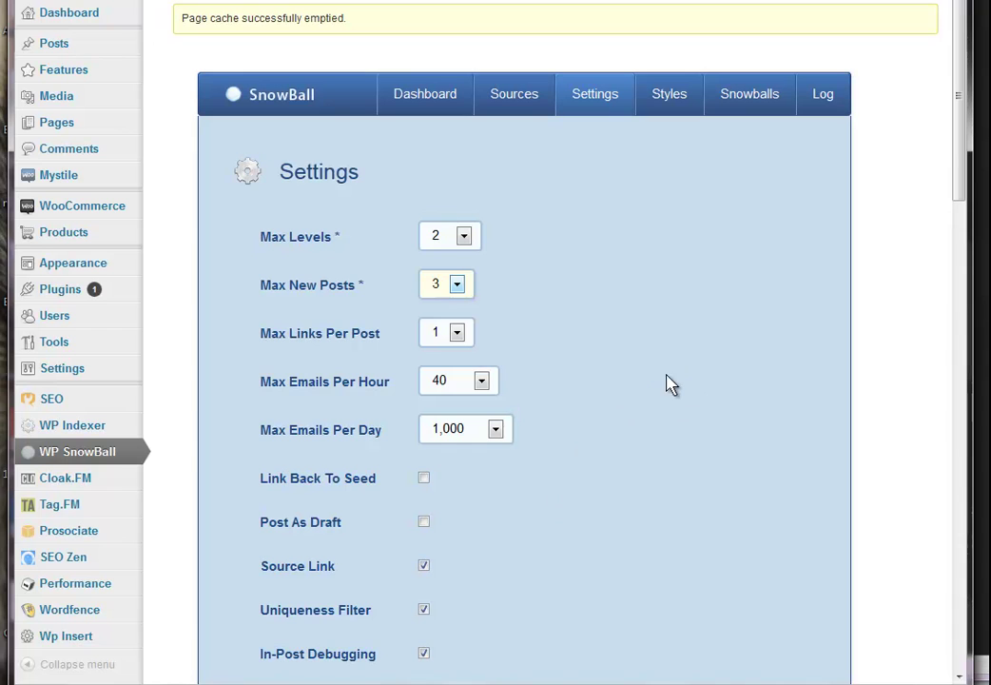
{"action": "mouse_move", "coordinate": [297, 395]}
{"action": "left_click", "coordinate": [487, 382]}
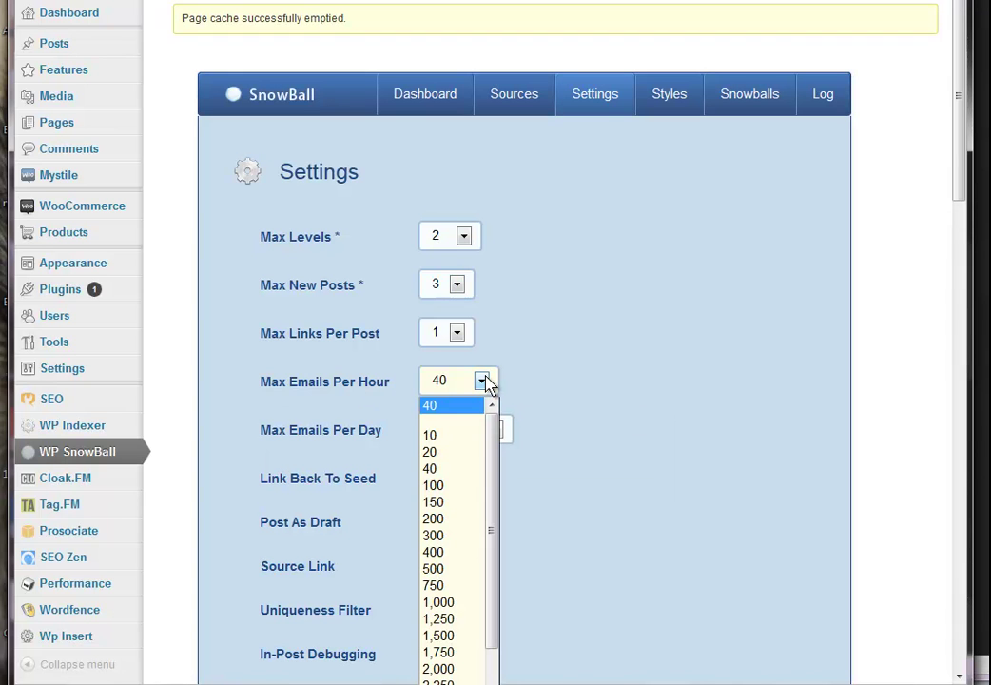
{"action": "left_click", "coordinate": [436, 453]}
{"action": "mouse_move", "coordinate": [379, 394]}
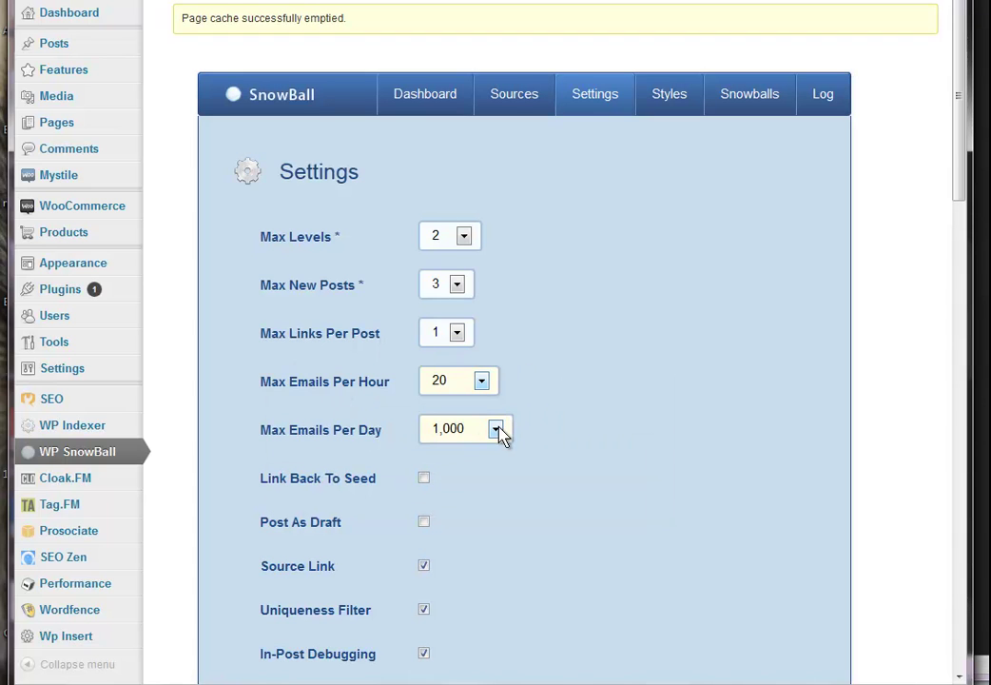
{"action": "left_click", "coordinate": [496, 429]}
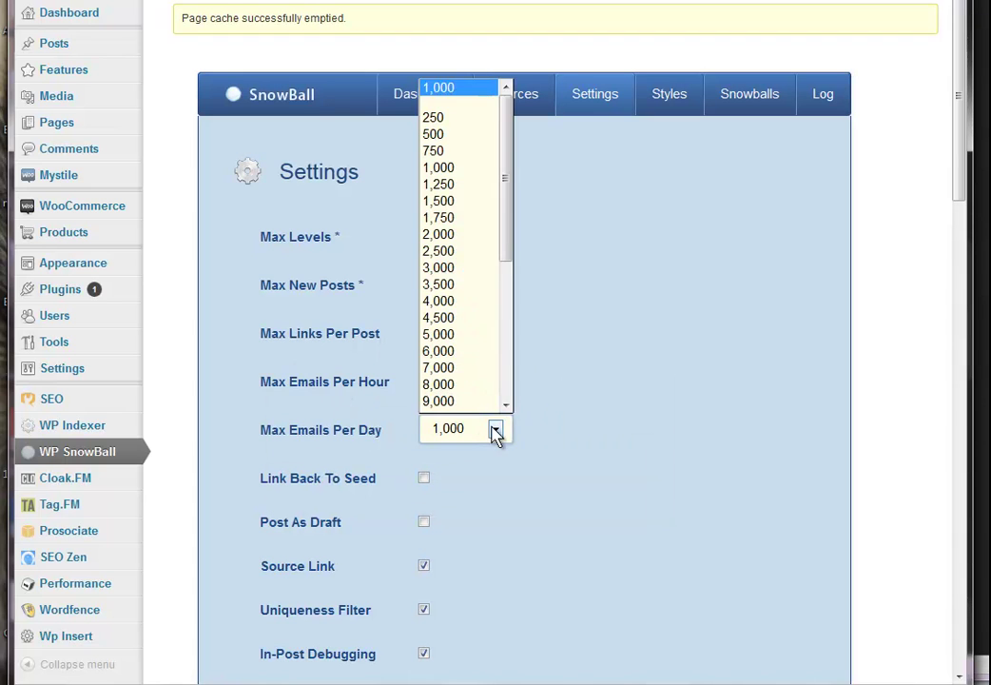
{"action": "left_click", "coordinate": [438, 119]}
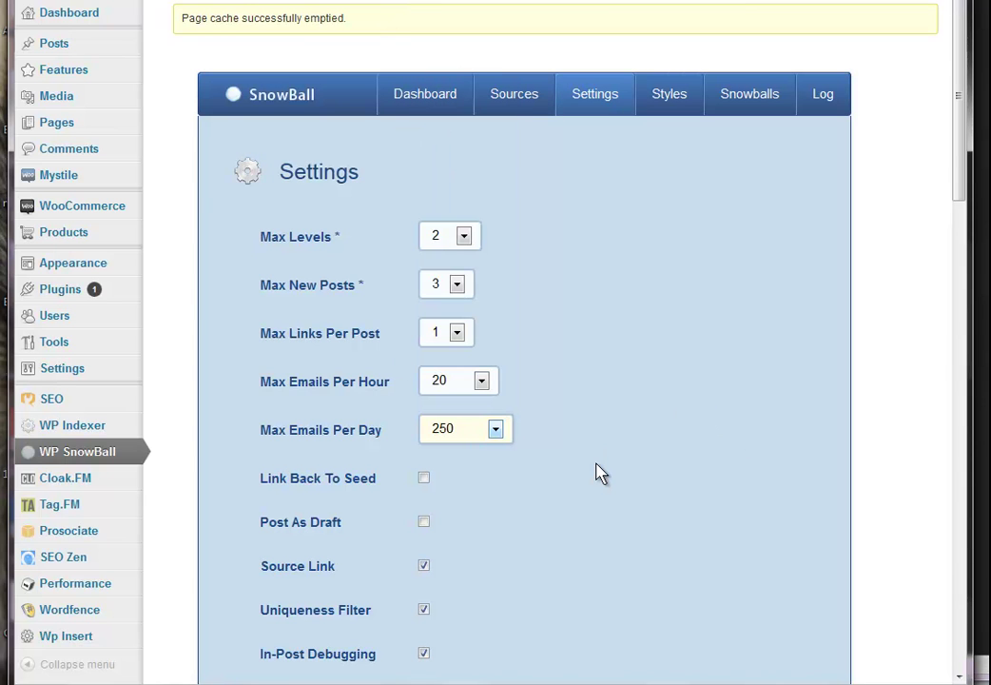
{"action": "scroll", "coordinate": [700, 293], "scroll_direction": "down", "scroll_amount": 3}
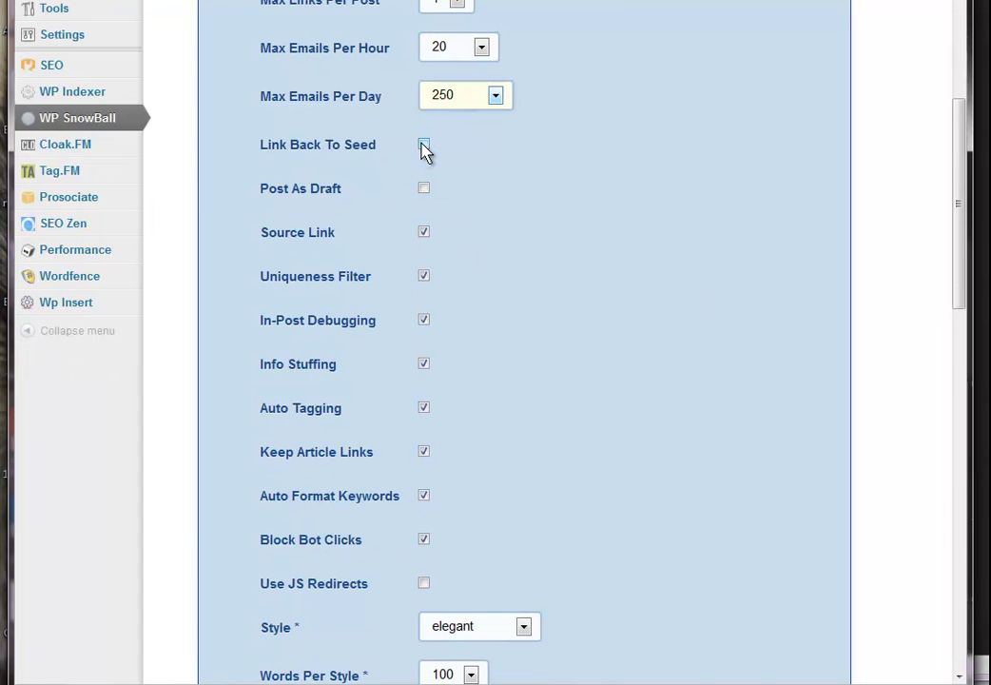
{"action": "mouse_move", "coordinate": [323, 239]}
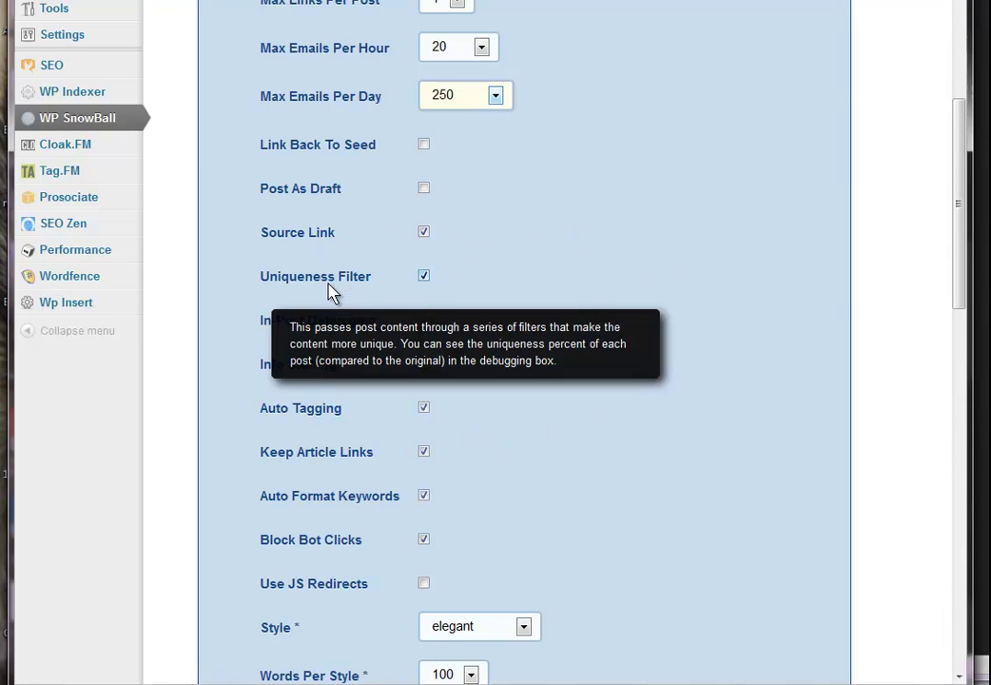
{"action": "mouse_move", "coordinate": [324, 332]}
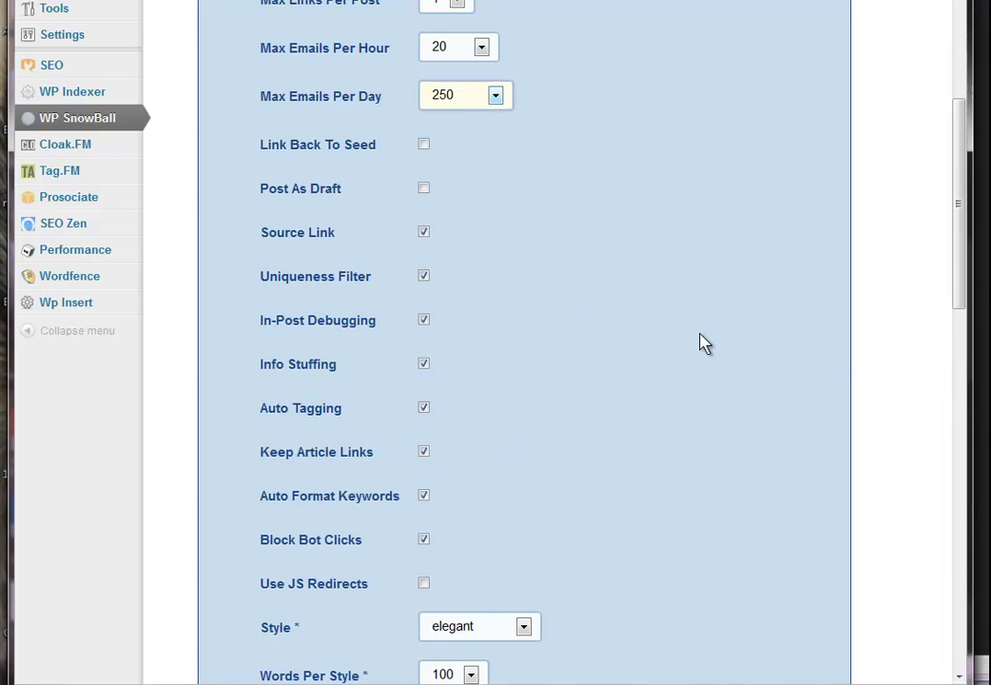
{"action": "mouse_move", "coordinate": [327, 464]}
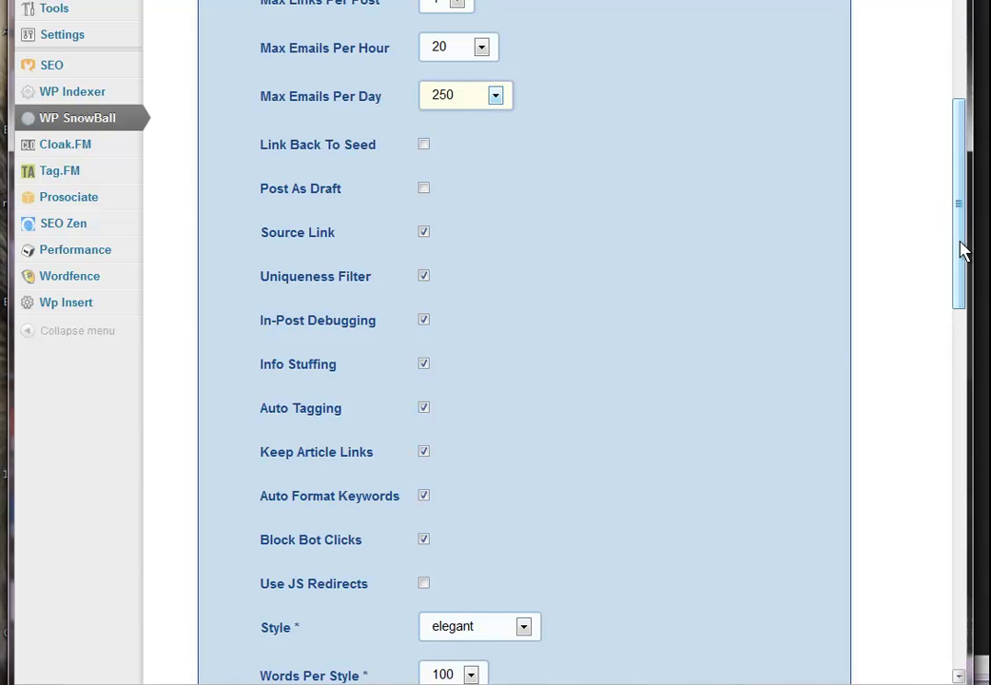
{"action": "left_click_drag", "start_coordinate": [963, 251], "coordinate": [949, 405]}
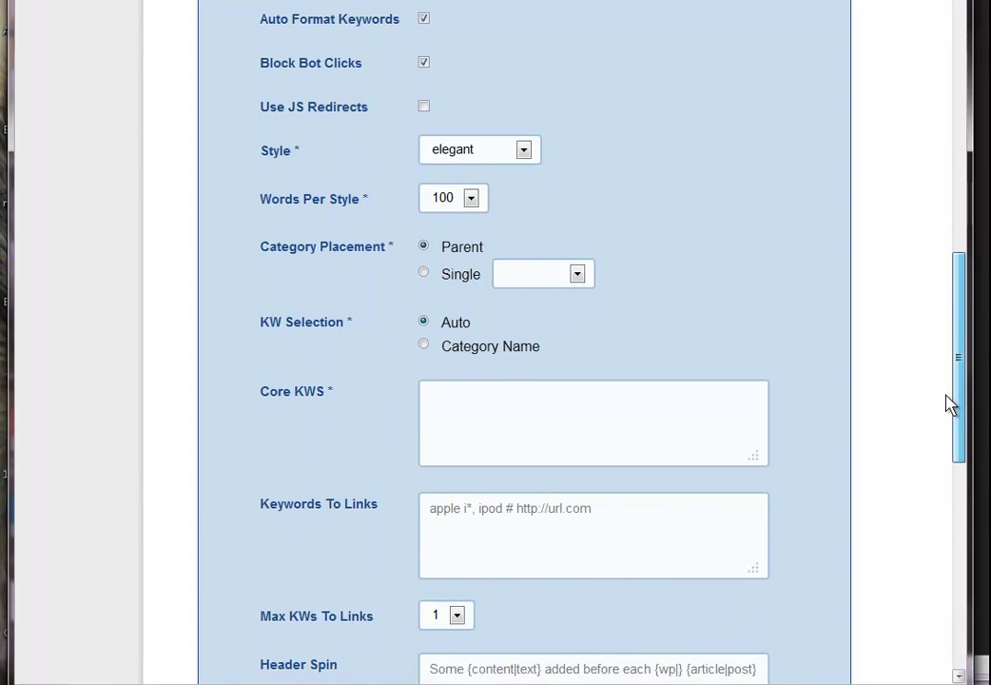
Keep the elegant style and enter core keywords photo* and camera on separate lines.
{"action": "left_click", "coordinate": [526, 154]}
{"action": "left_click", "coordinate": [529, 158]}
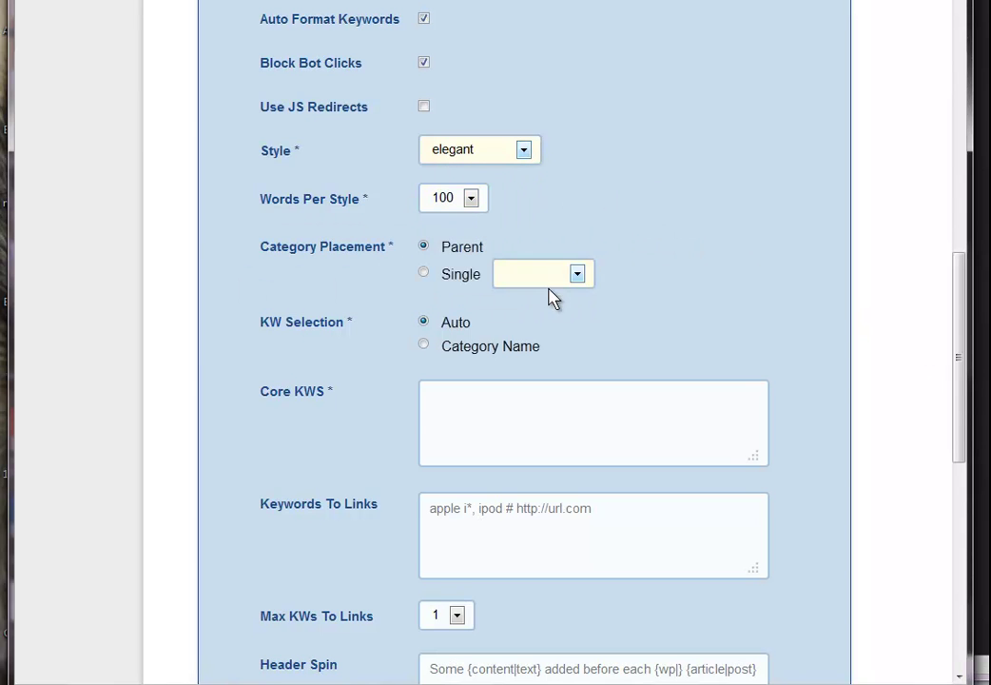
{"action": "mouse_move", "coordinate": [473, 350]}
{"action": "left_click", "coordinate": [433, 402]}
{"action": "type", "text": "mera"}
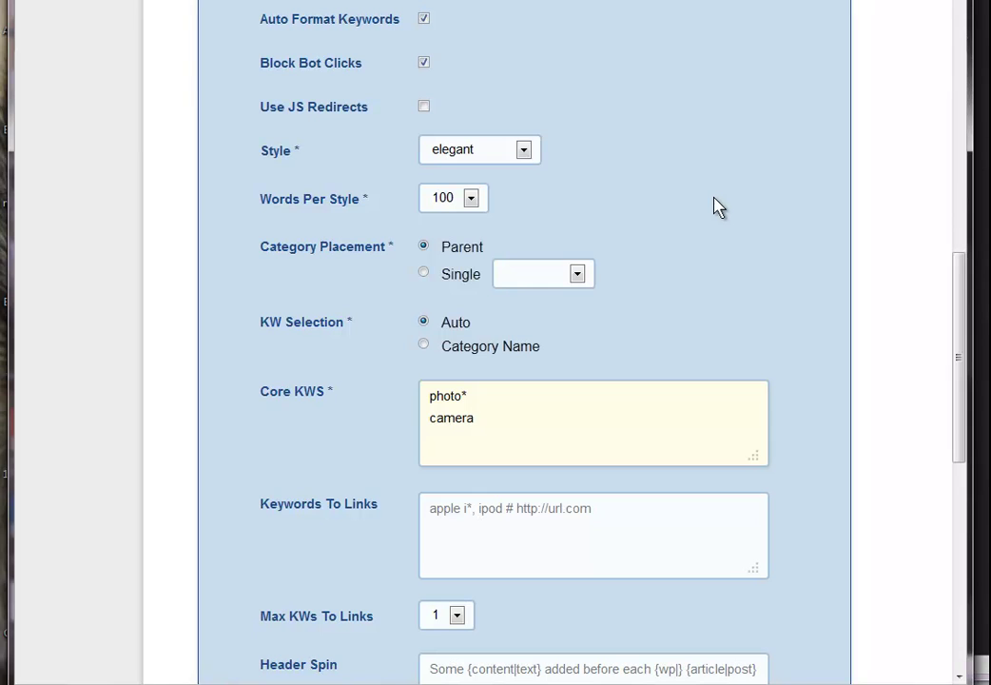
{"action": "left_click_drag", "start_coordinate": [461, 396], "coordinate": [468, 396]}
{"action": "left_click", "coordinate": [467, 396]}
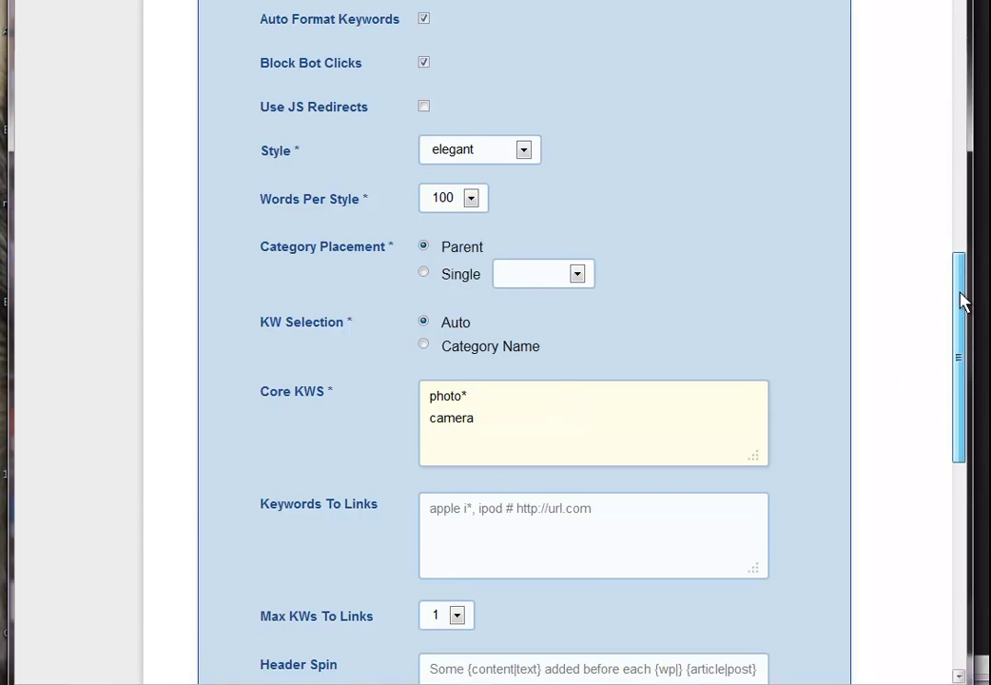
{"action": "left_click_drag", "start_coordinate": [963, 307], "coordinate": [964, 381]}
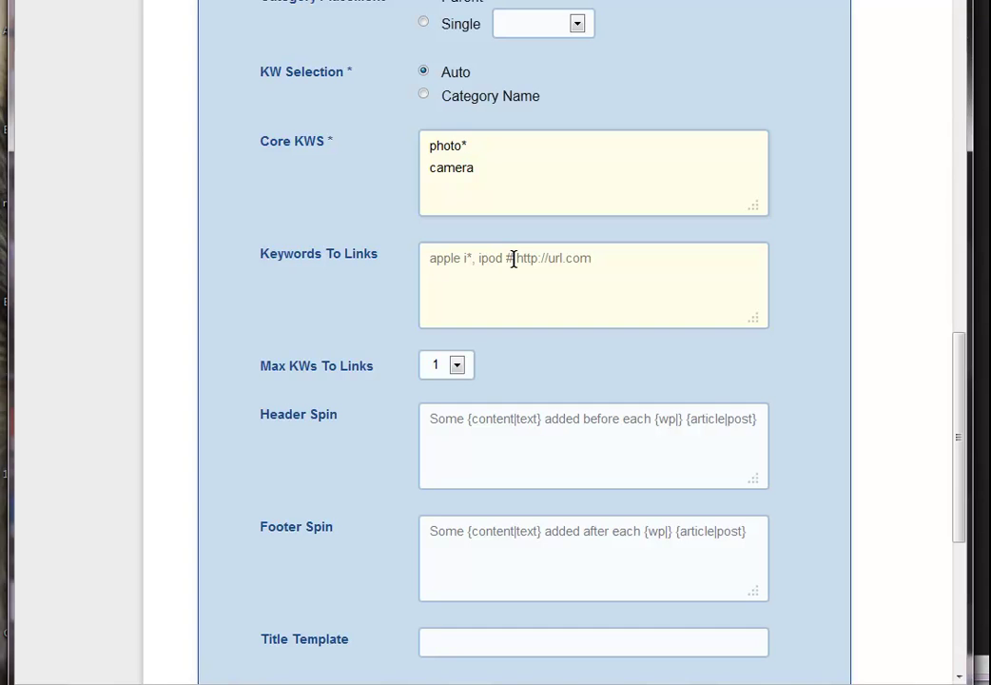
Start the Title Template with %TITLE% and save the settings.
{"action": "left_click", "coordinate": [452, 426]}
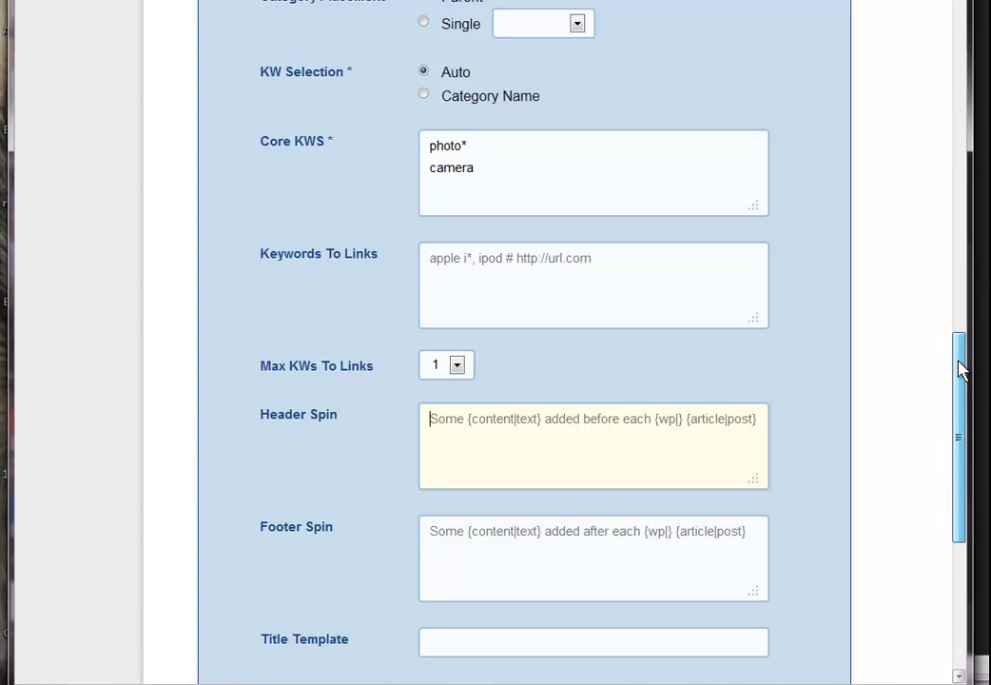
{"action": "left_click_drag", "start_coordinate": [960, 372], "coordinate": [951, 453]}
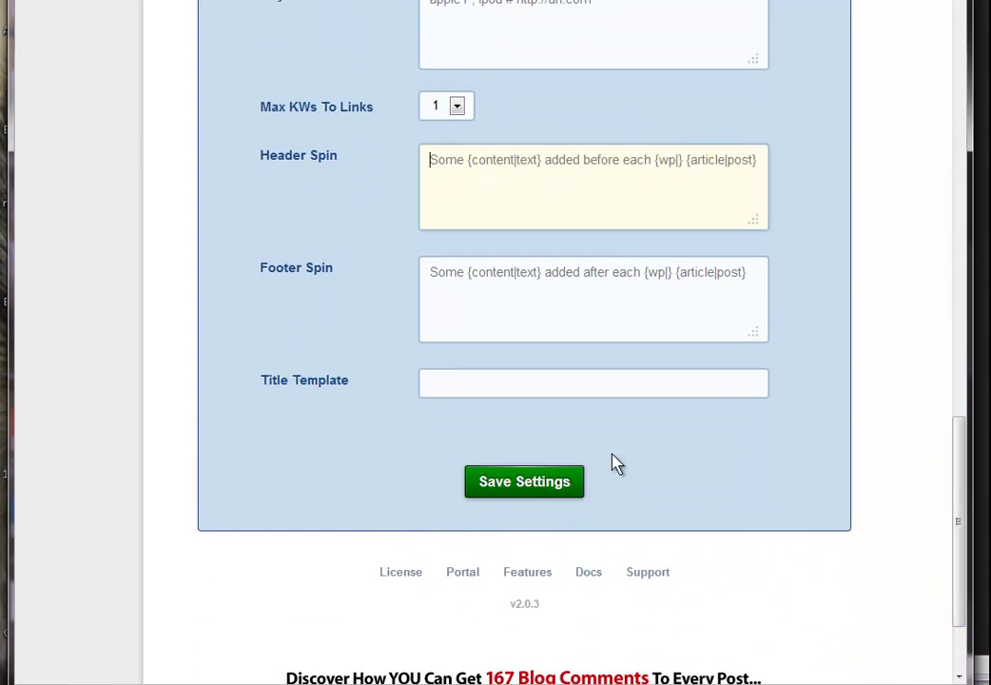
{"action": "left_click", "coordinate": [441, 384]}
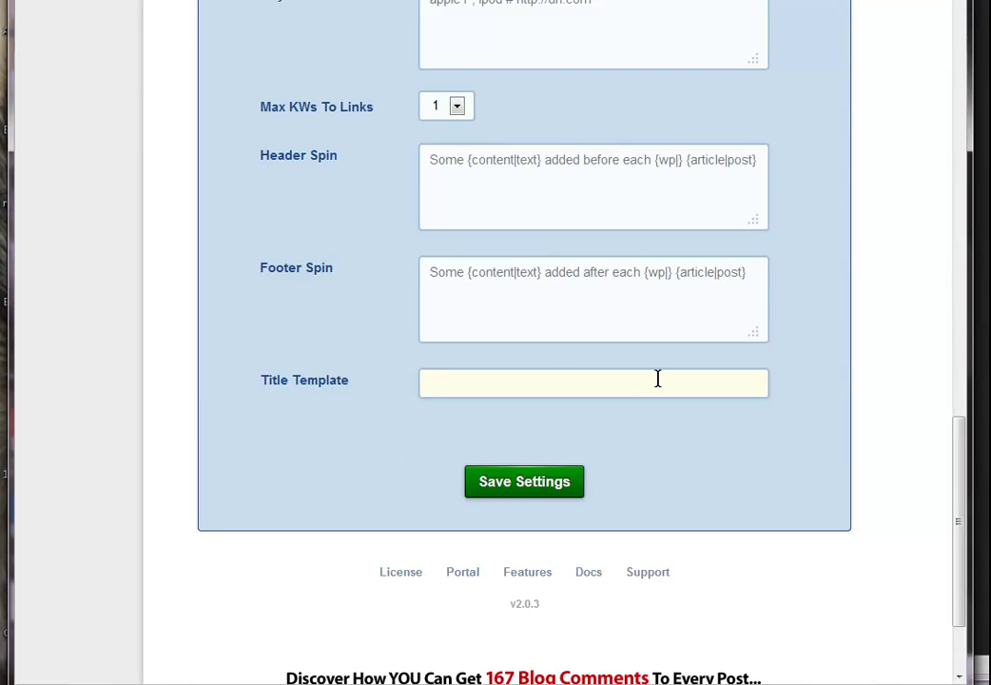
{"action": "mouse_move", "coordinate": [297, 391]}
{"action": "type", "text": "%TITLE%"}
{"action": "key", "text": "Return"}
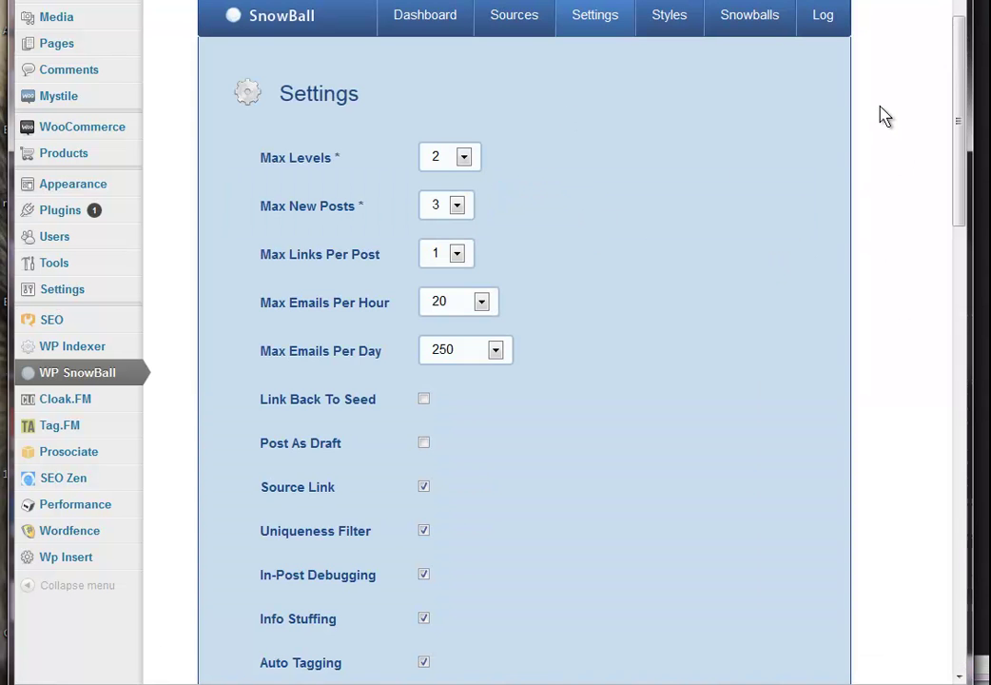
Complete the Title Template as %TITLE% - %RAND_TAG% and save again.
{"action": "left_click_drag", "start_coordinate": [959, 100], "coordinate": [949, 531]}
{"action": "left_click", "coordinate": [525, 284]}
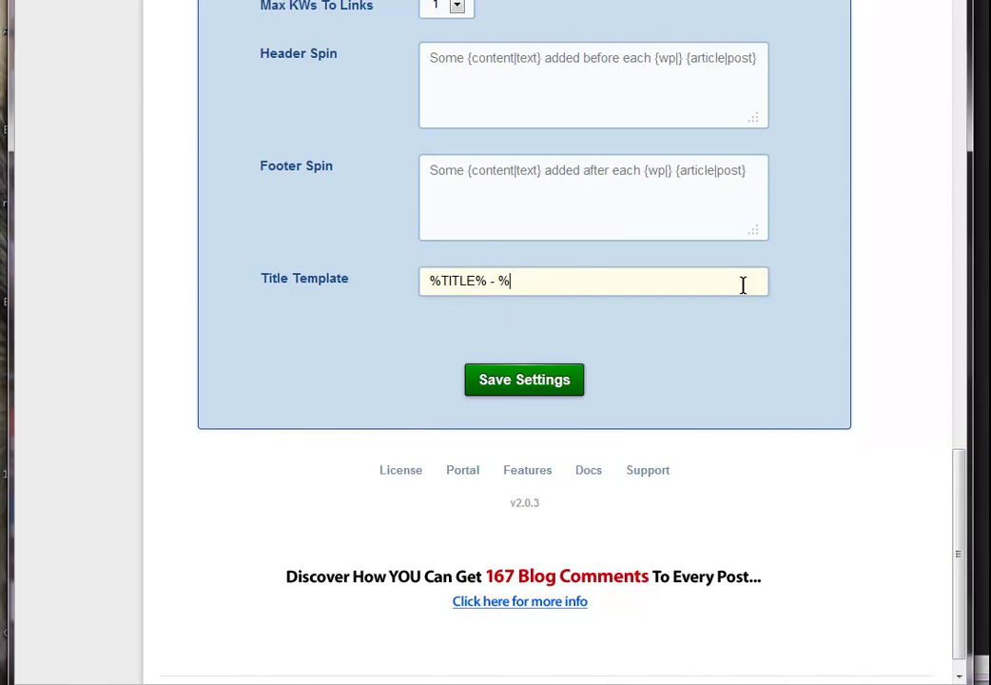
{"action": "type", "text": "%RAND_TAG%"}
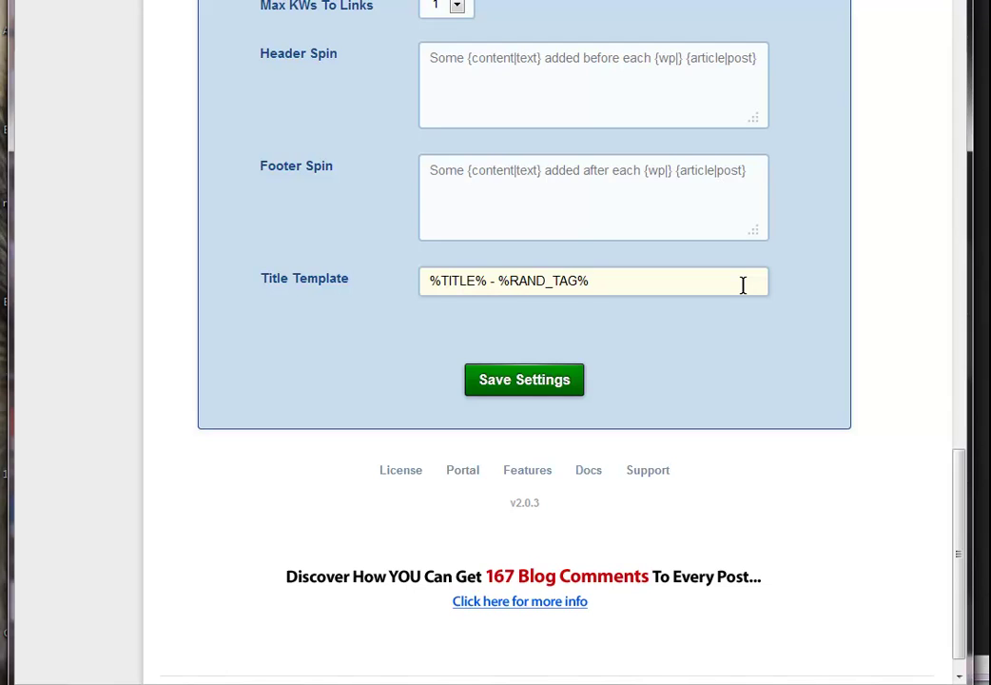
{"action": "left_click", "coordinate": [523, 384]}
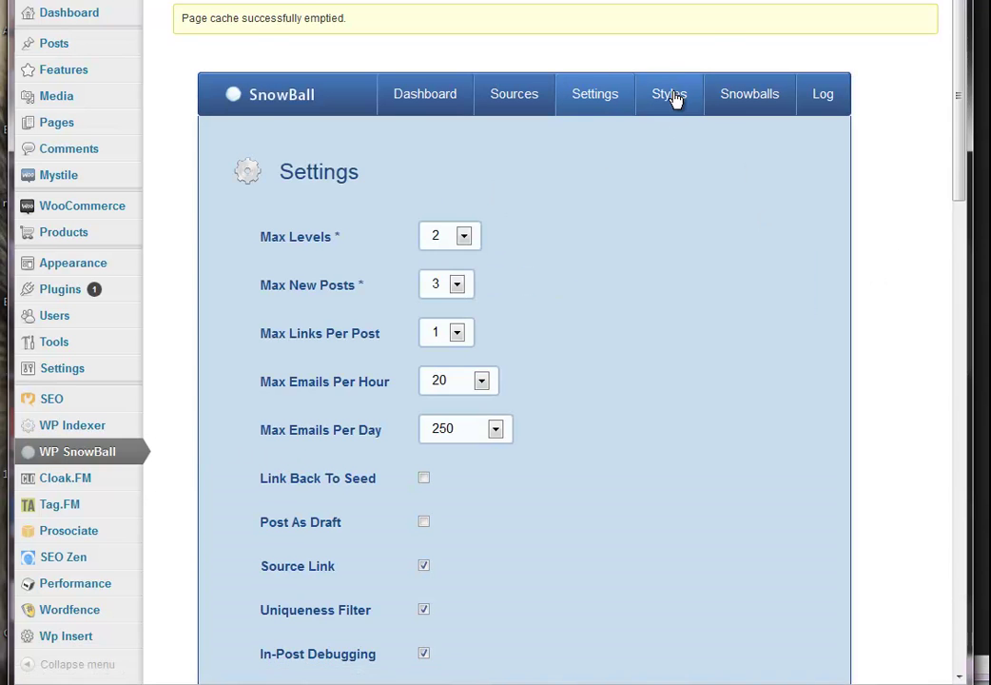
Review the simple_inline style's CSS/HTML from Current Styles, then return without saving.
{"action": "left_click", "coordinate": [677, 95]}
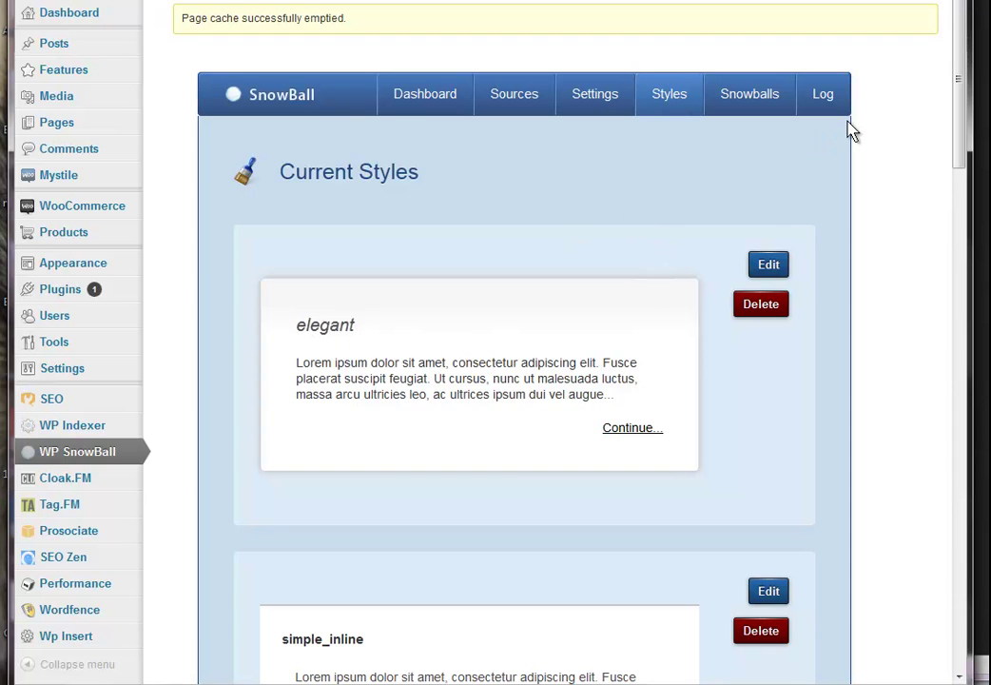
{"action": "mouse_move", "coordinate": [961, 76]}
{"action": "left_mouse_down"}
{"action": "mouse_move", "coordinate": [983, 207]}
{"action": "mouse_move", "coordinate": [958, 283]}
{"action": "mouse_move", "coordinate": [966, 228]}
{"action": "mouse_move", "coordinate": [951, 93]}
{"action": "left_mouse_up"}
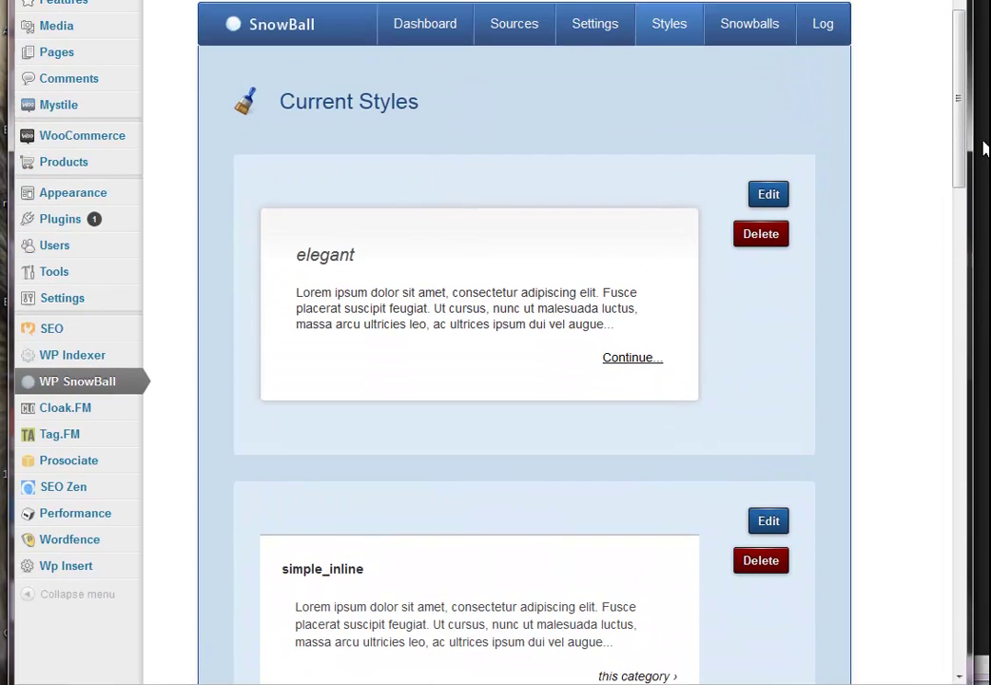
{"action": "left_click_drag", "start_coordinate": [965, 155], "coordinate": [947, 229]}
{"action": "left_click", "coordinate": [772, 145]}
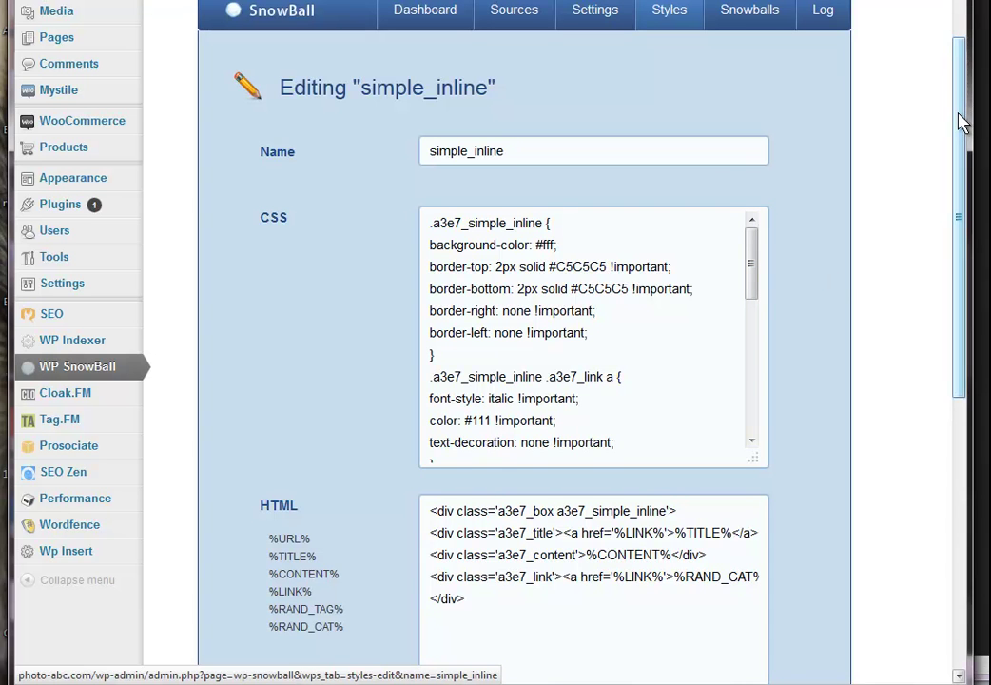
{"action": "left_click_drag", "start_coordinate": [961, 122], "coordinate": [971, 259]}
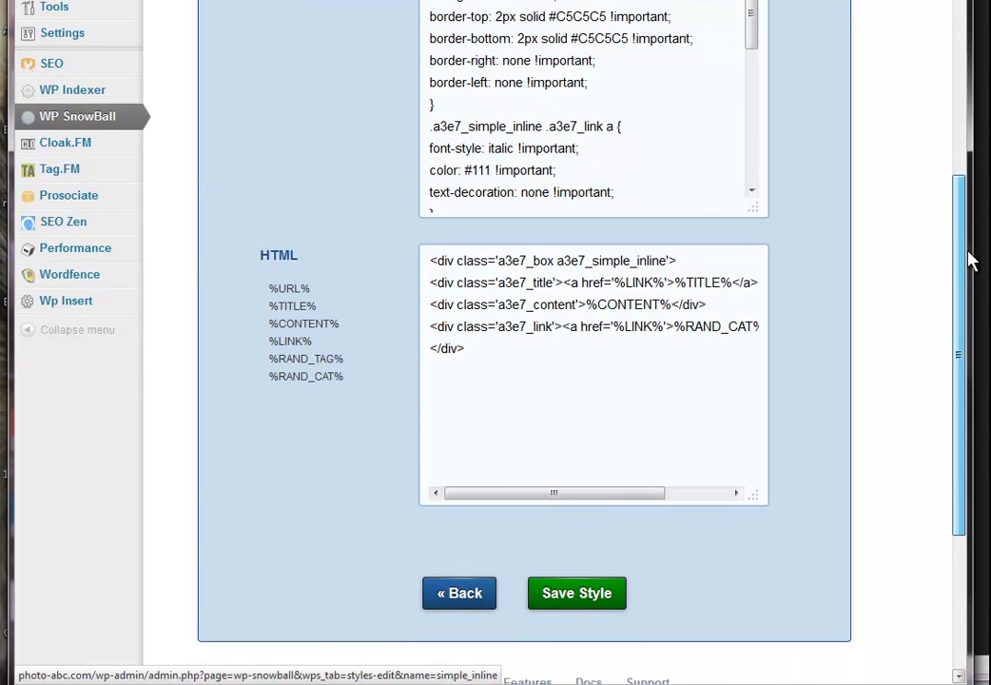
{"action": "left_click", "coordinate": [459, 594]}
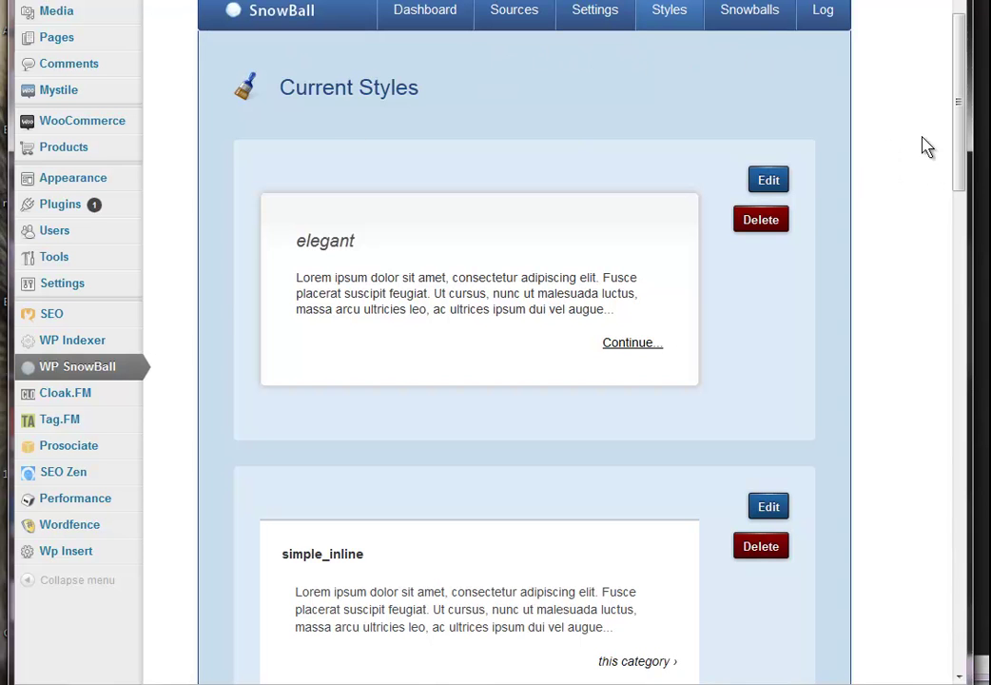
Open the SnowBall Dashboard and review its zero counts and the Level 0 notice.
{"action": "left_click", "coordinate": [434, 17]}
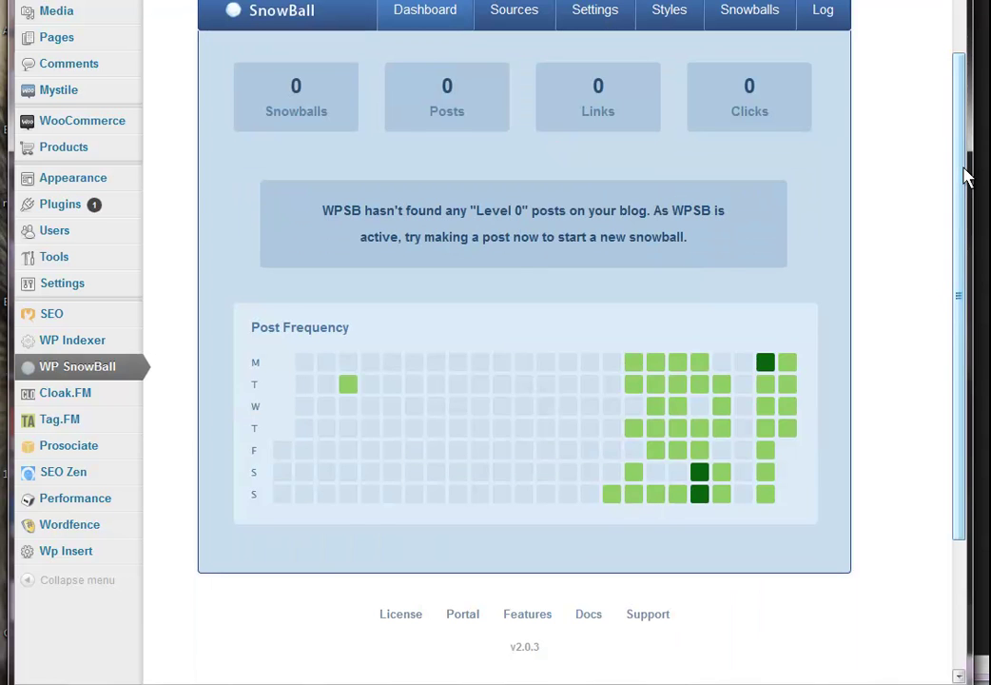
{"action": "left_click_drag", "start_coordinate": [966, 176], "coordinate": [967, 110]}
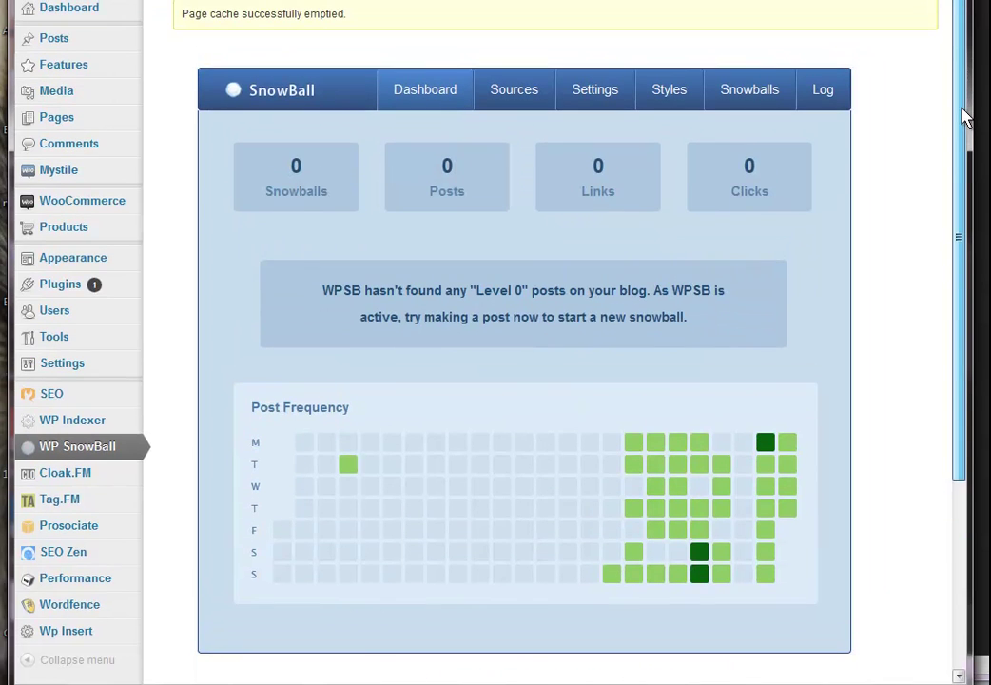
{"action": "left_click_drag", "start_coordinate": [533, 293], "coordinate": [639, 293]}
{"action": "left_click", "coordinate": [521, 303]}
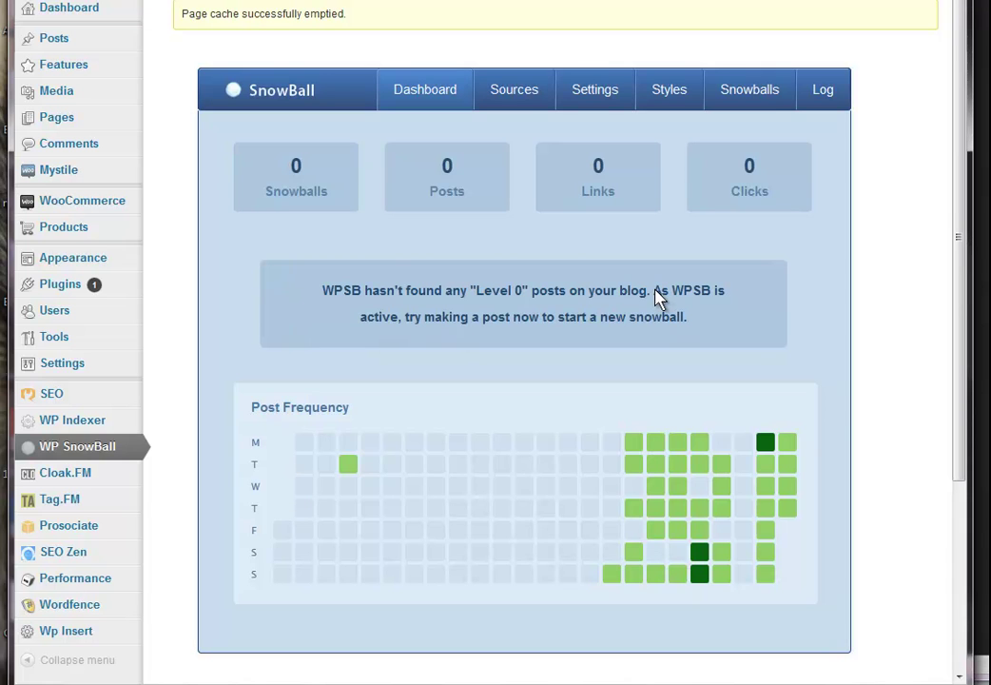
{"action": "mouse_move", "coordinate": [137, 420]}
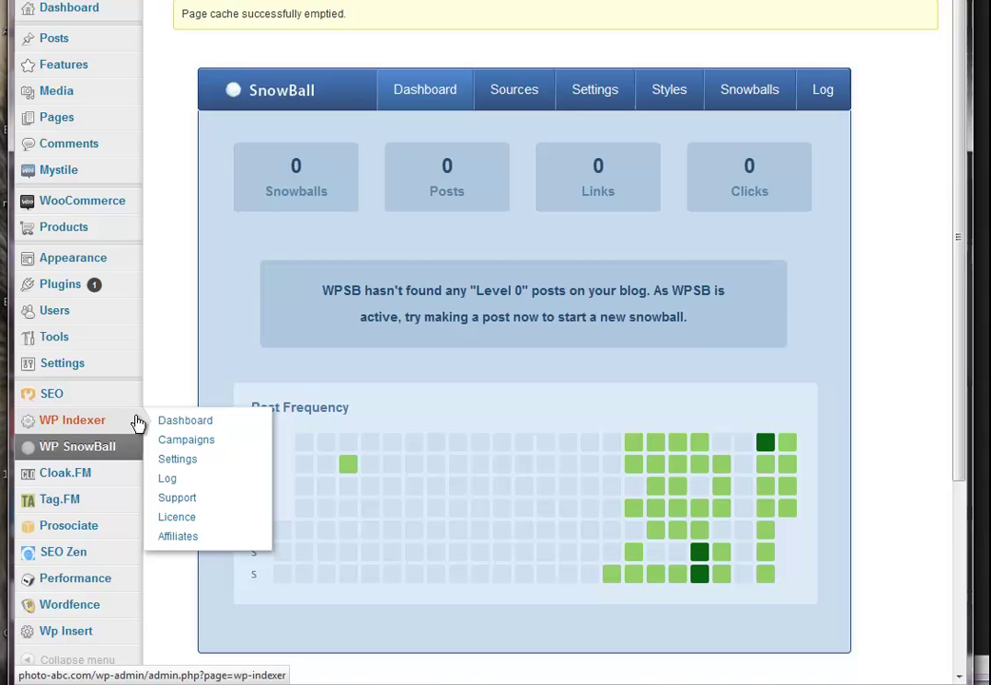
Go to SEO Zen's Make Posts feeds and start adding a new RSS feed.
{"action": "left_click", "coordinate": [86, 557]}
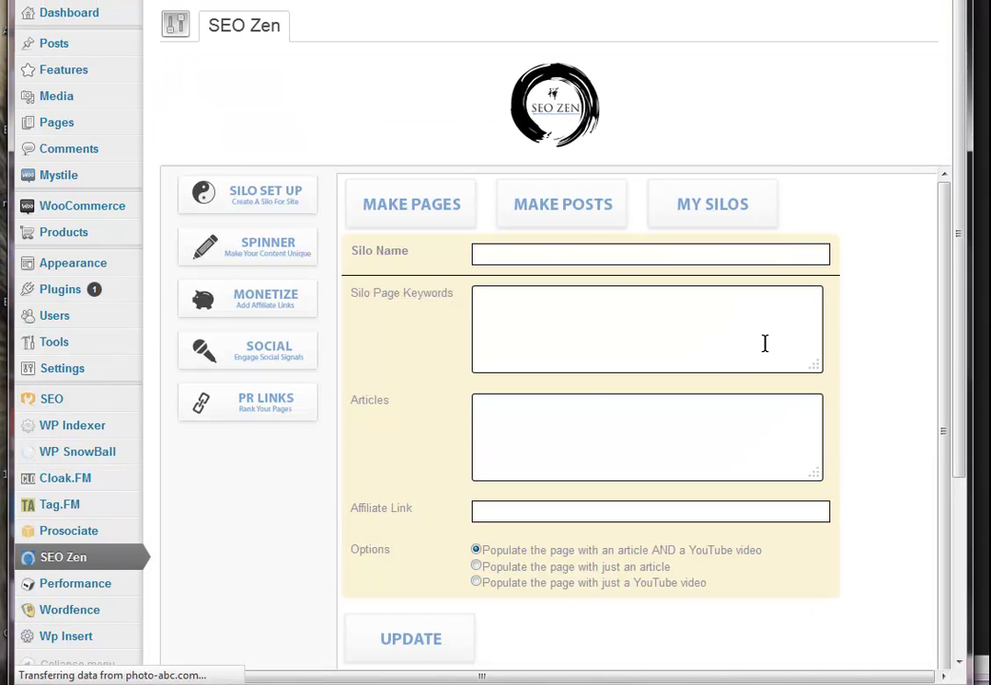
{"action": "left_click", "coordinate": [556, 208]}
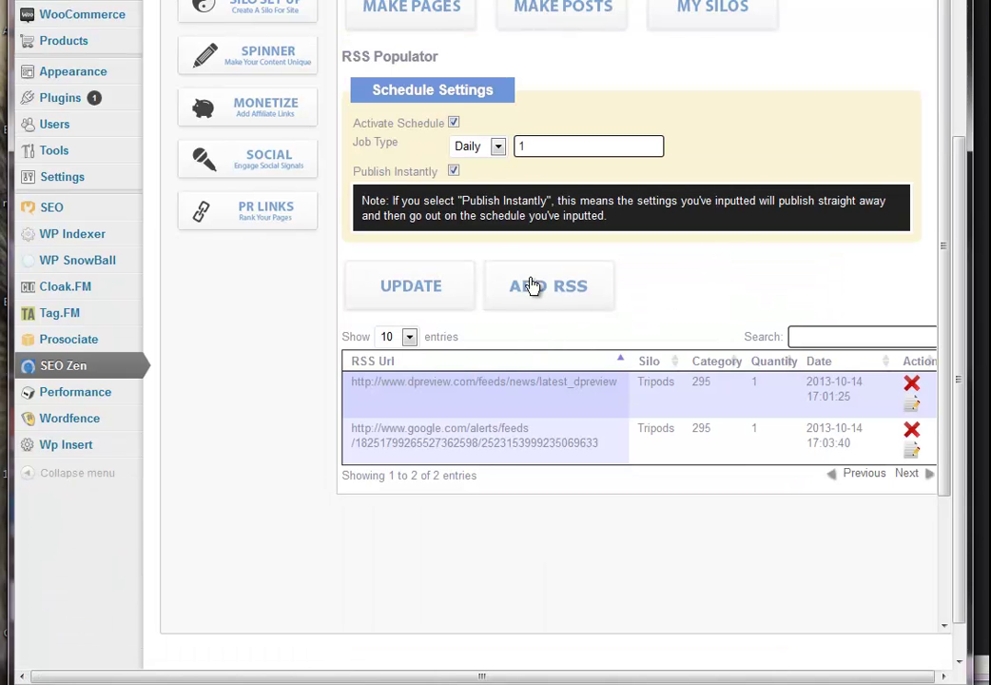
{"action": "left_click", "coordinate": [530, 286]}
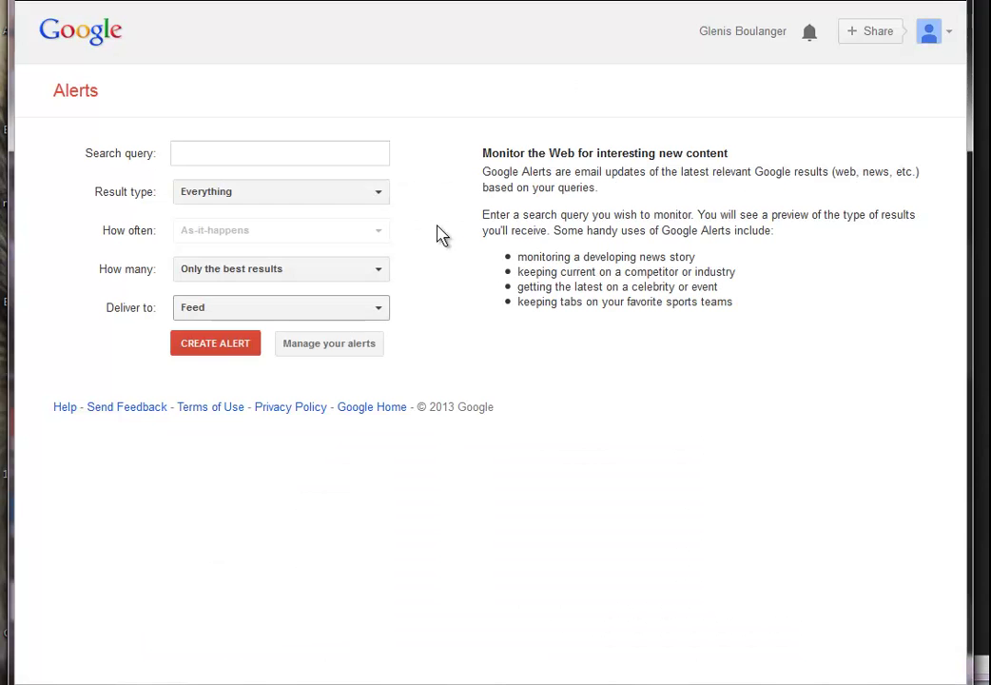
Open the Google Alerts list and bring up link options for the photography alert's RSS feed.
{"action": "left_click", "coordinate": [341, 346]}
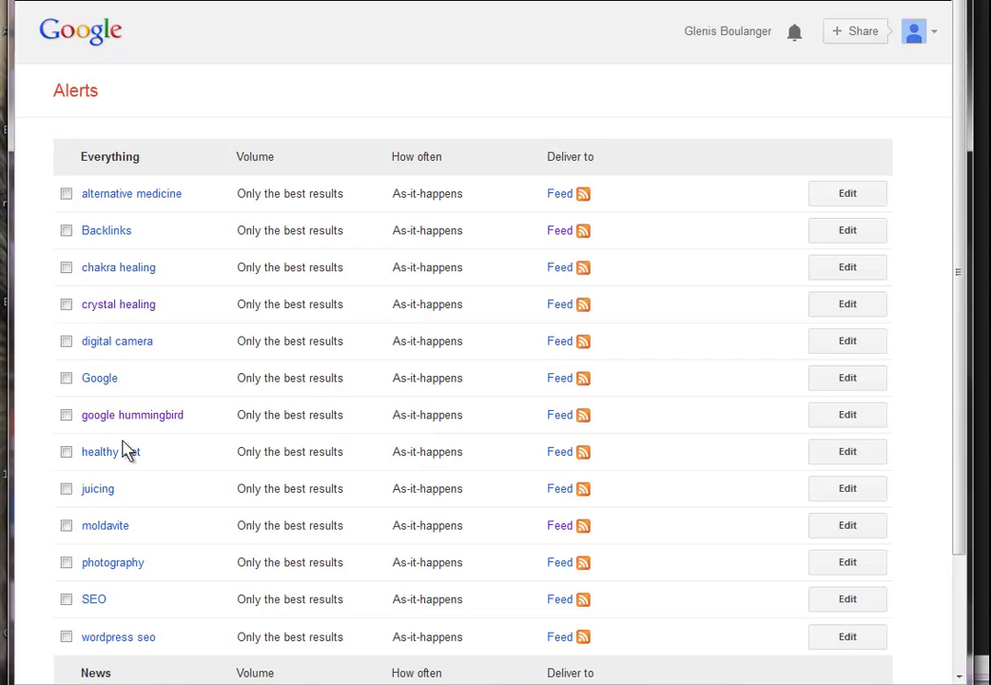
{"action": "right_click", "coordinate": [596, 568]}
{"action": "right_click", "coordinate": [587, 568]}
{"action": "right_click", "coordinate": [586, 568]}
Copy the photography alert's feed link and paste it into the RSS Url field.
{"action": "left_click", "coordinate": [683, 182]}
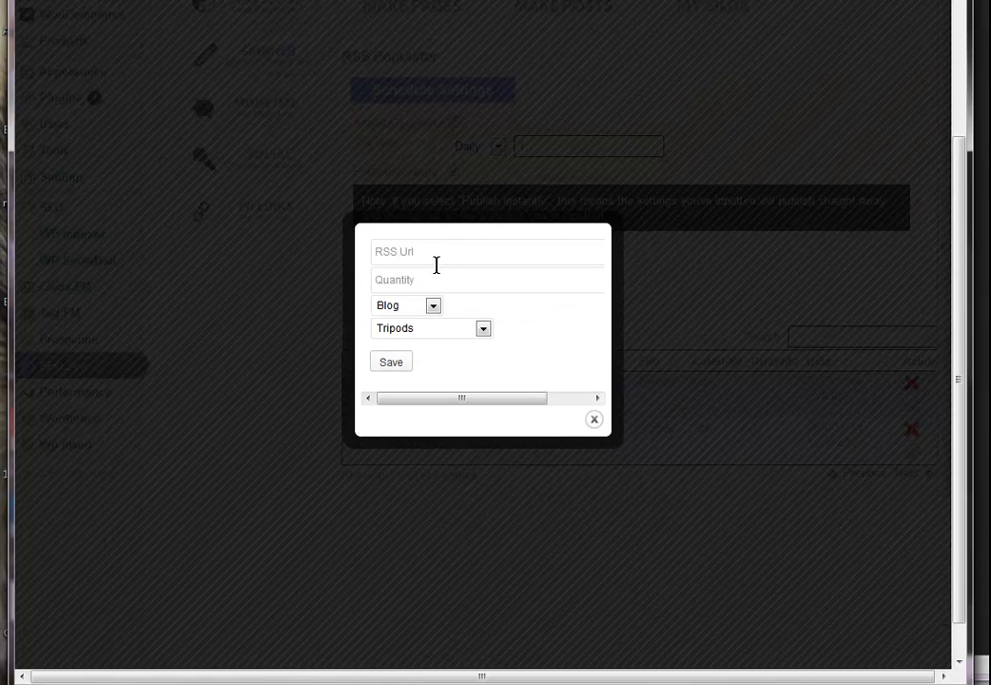
{"action": "left_click", "coordinate": [428, 250]}
{"action": "right_click", "coordinate": [430, 249]}
{"action": "left_click", "coordinate": [501, 326]}
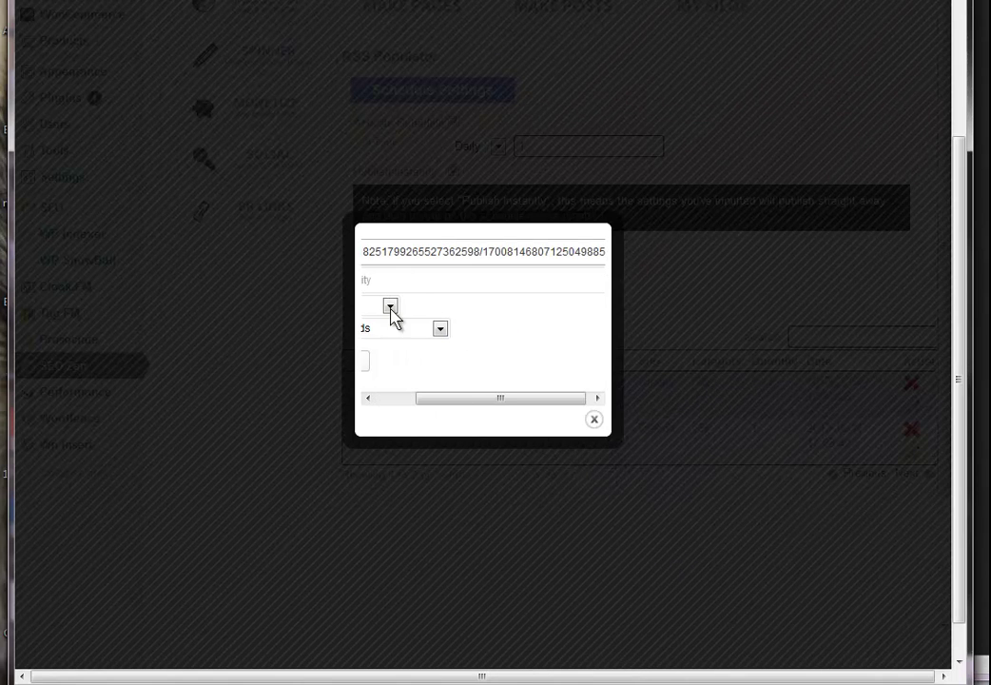
{"action": "left_click_drag", "start_coordinate": [538, 409], "coordinate": [366, 409]}
Set the feed quantity to 1, keep Tripods as the target page, and close the dialog.
{"action": "left_click", "coordinate": [416, 286]}
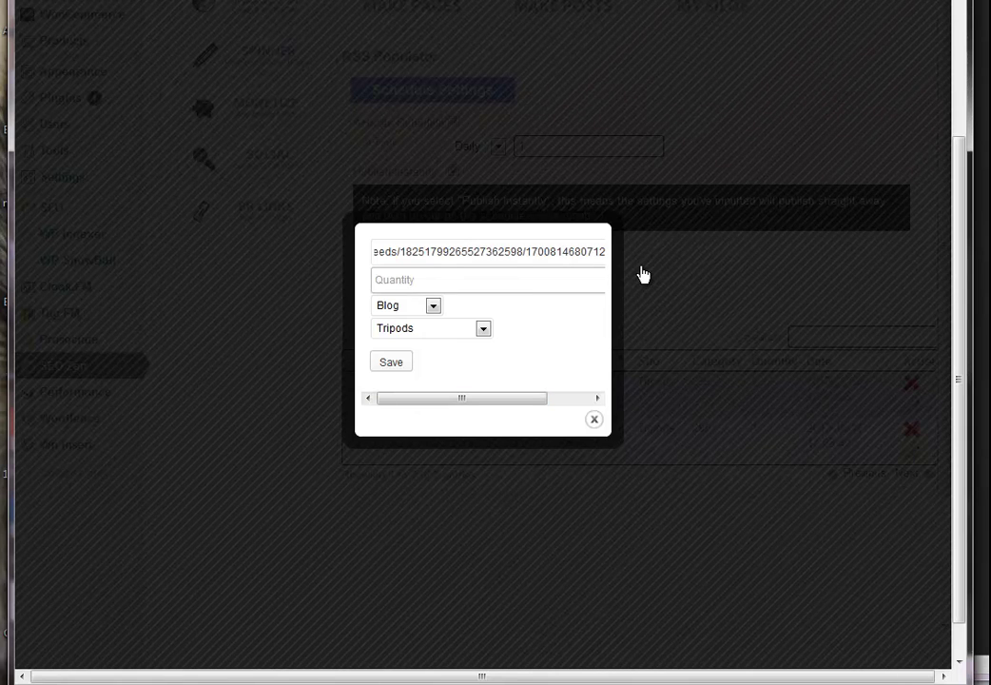
{"action": "type", "text": "1"}
{"action": "key", "text": "Down"}
{"action": "key", "text": "Return"}
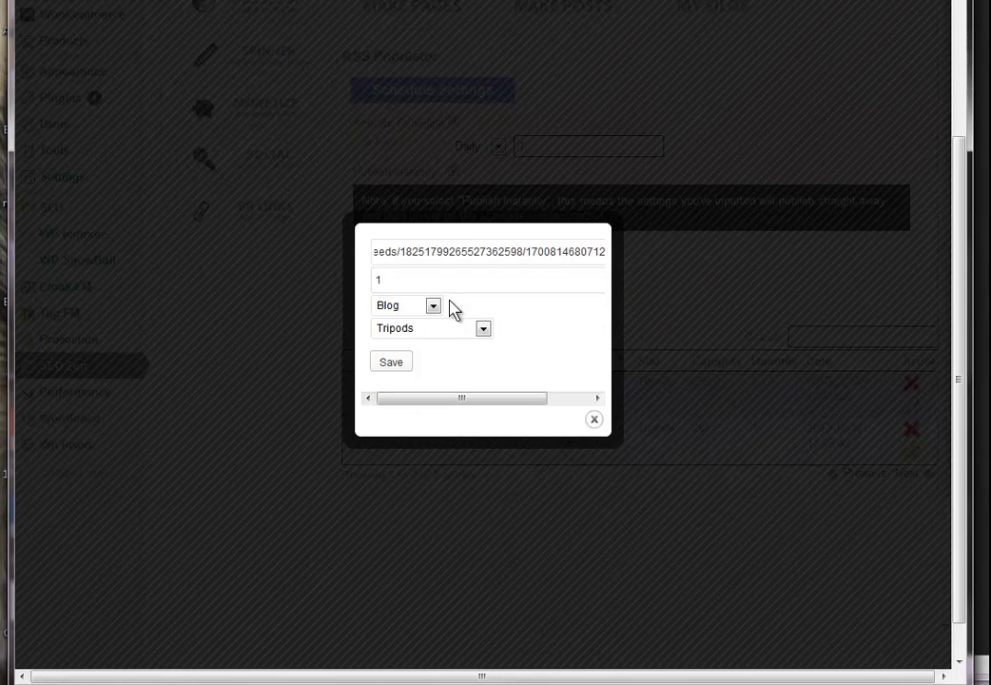
{"action": "left_click", "coordinate": [483, 328]}
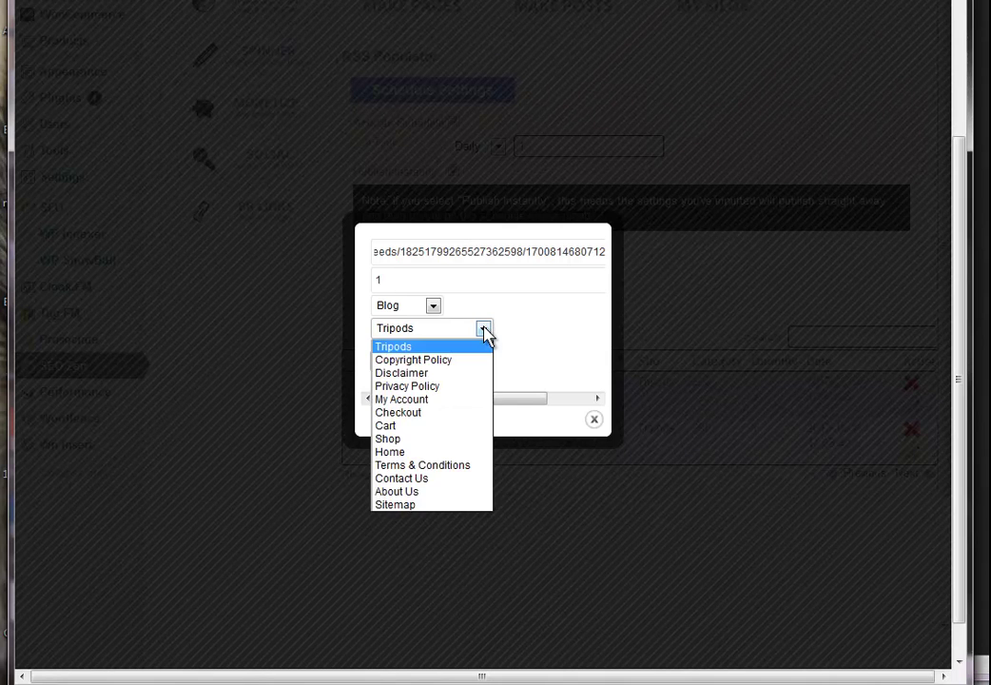
{"action": "left_click", "coordinate": [483, 329]}
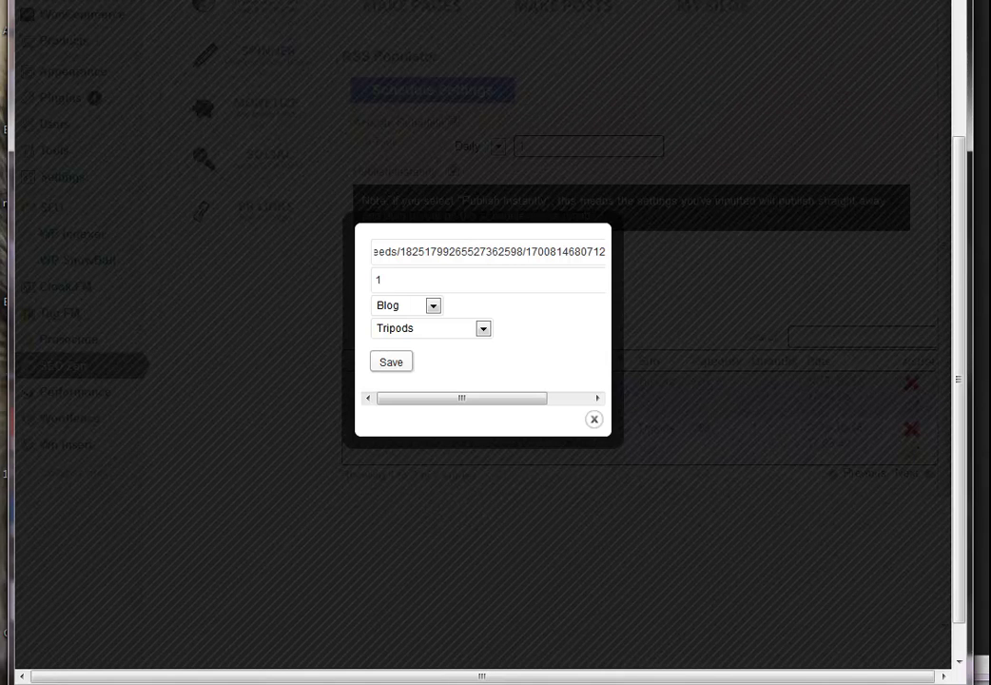
{"action": "key", "text": "Escape"}
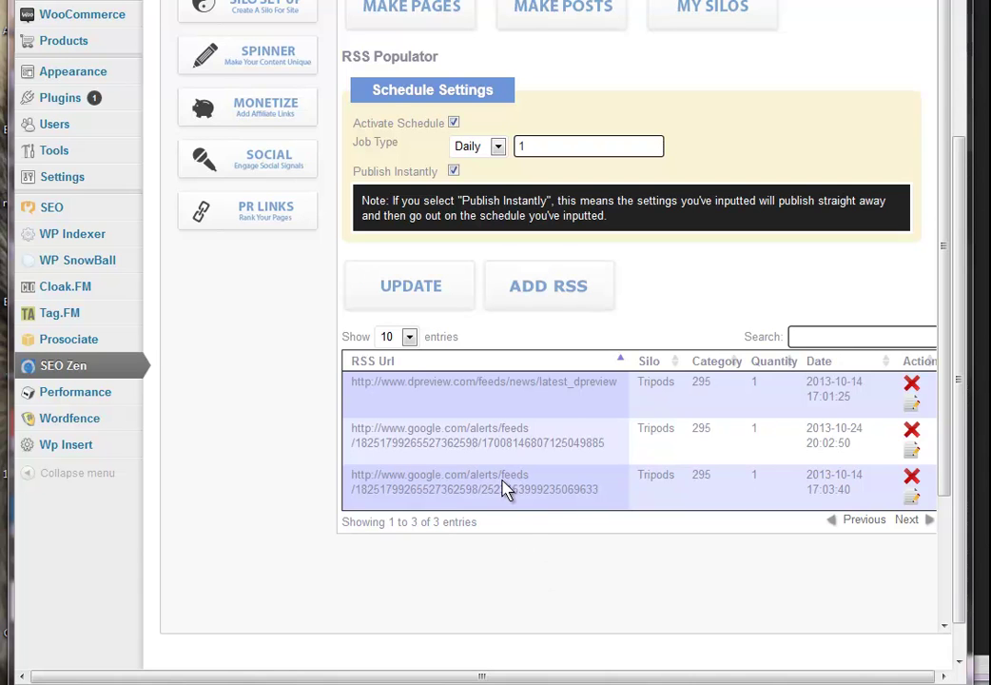
Run UPDATE to process the three Tripods feeds and publish their posts instantly.
{"action": "left_click", "coordinate": [408, 288]}
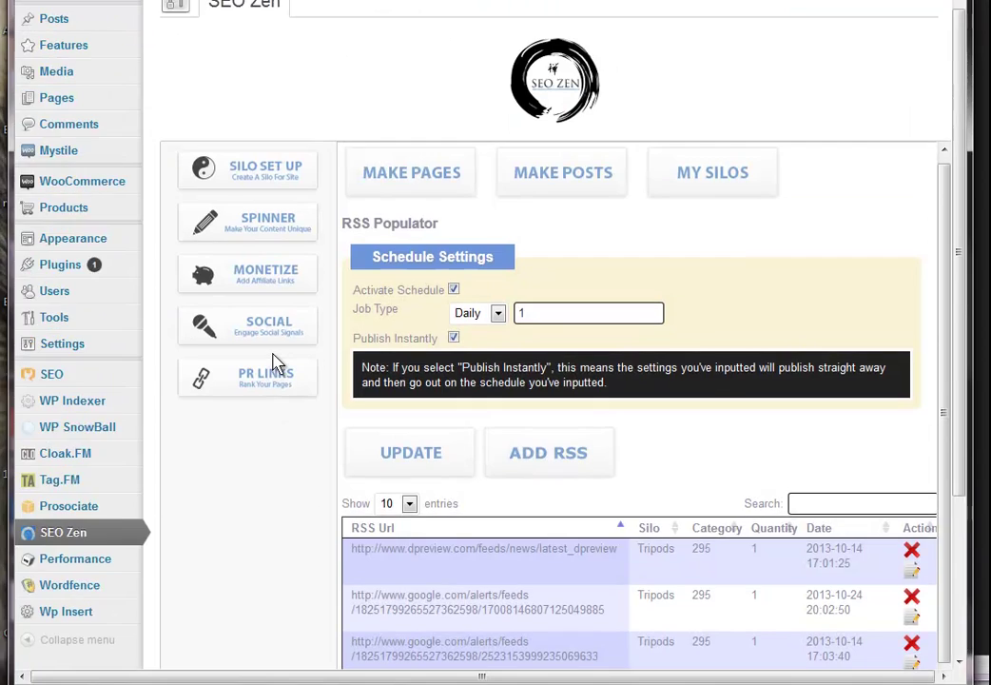
{"action": "scroll", "coordinate": [276, 362], "scroll_direction": "up", "scroll_amount": 1}
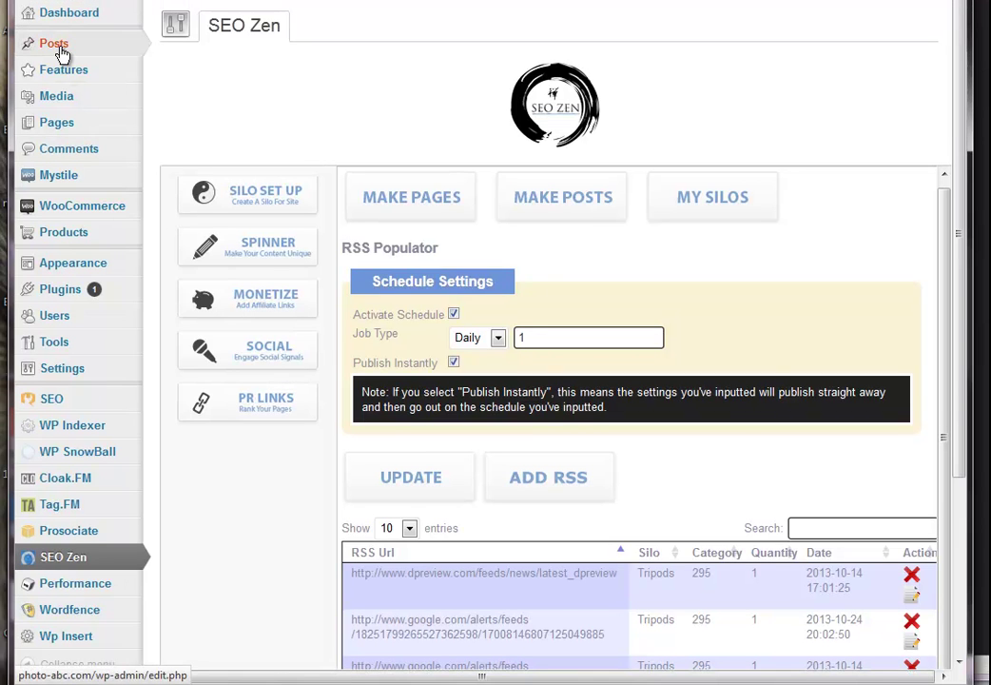
View All Posts to find the new feed-generated photography post at the top.
{"action": "mouse_move", "coordinate": [55, 50]}
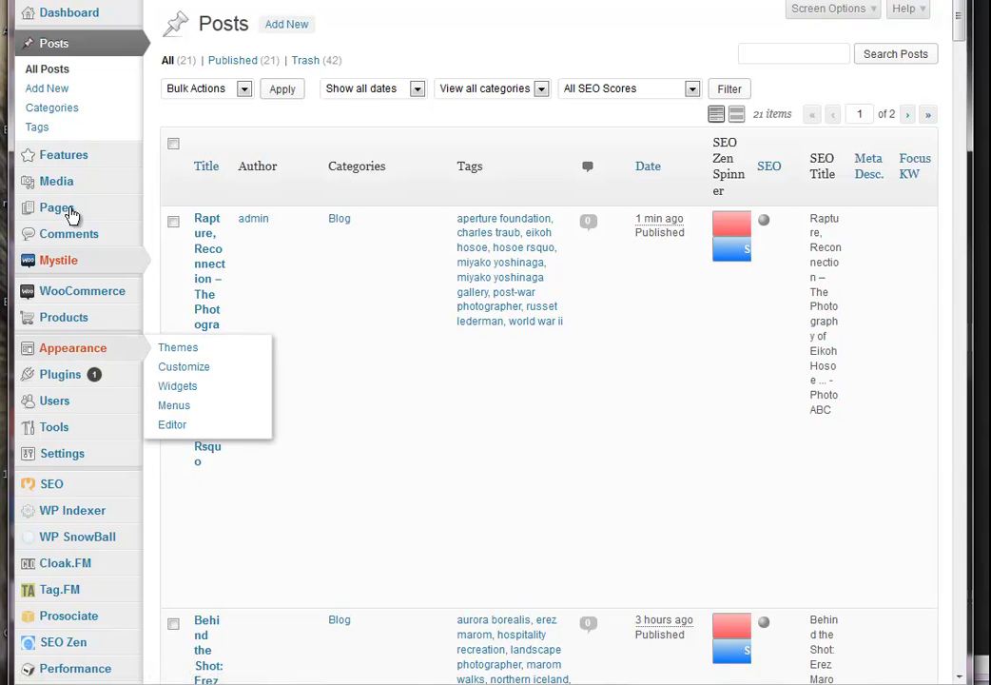
Open the WP SnowBall dashboard to check the new snowball and post counts.
{"action": "left_click", "coordinate": [67, 538]}
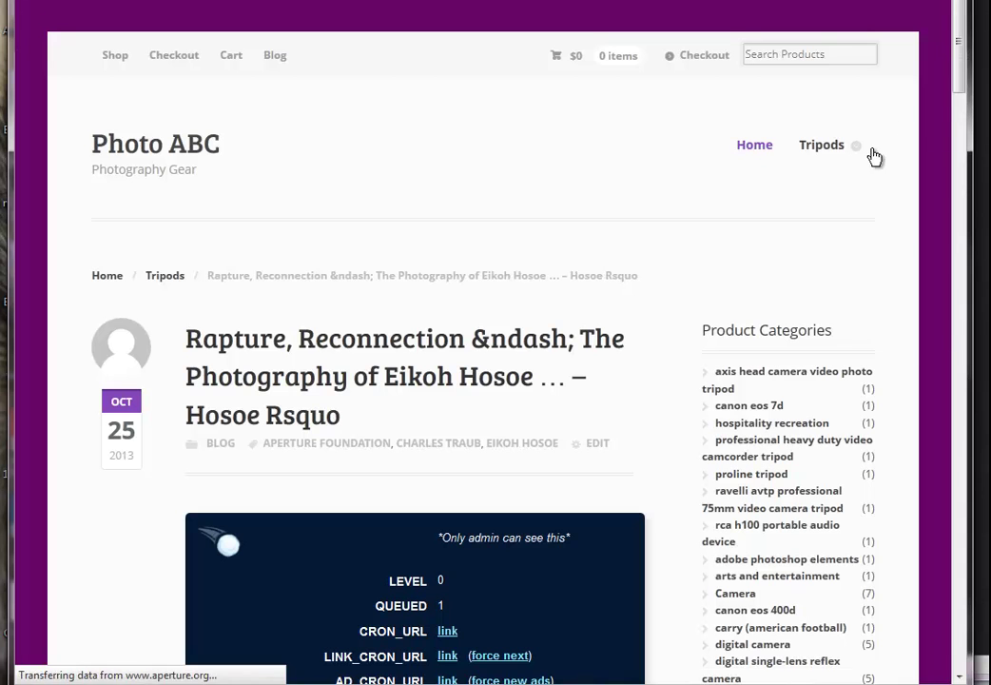
Scroll the Eikoh Hosoe post down to its $3,000.00 tripod price and Related Resources links.
{"action": "left_click_drag", "start_coordinate": [961, 59], "coordinate": [972, 126]}
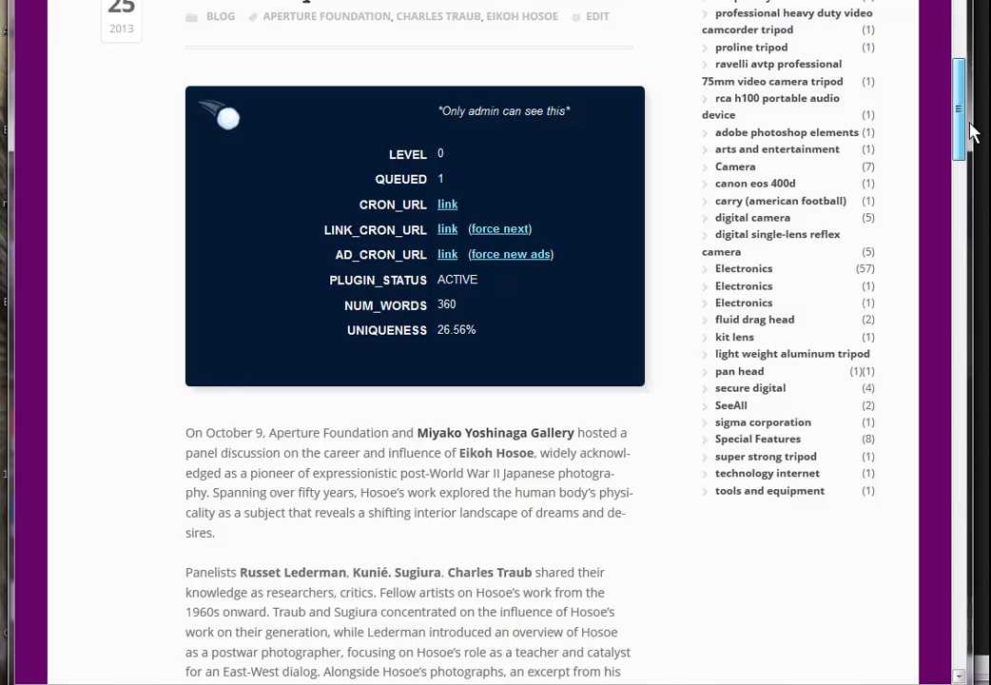
{"action": "left_click_drag", "start_coordinate": [972, 131], "coordinate": [979, 403]}
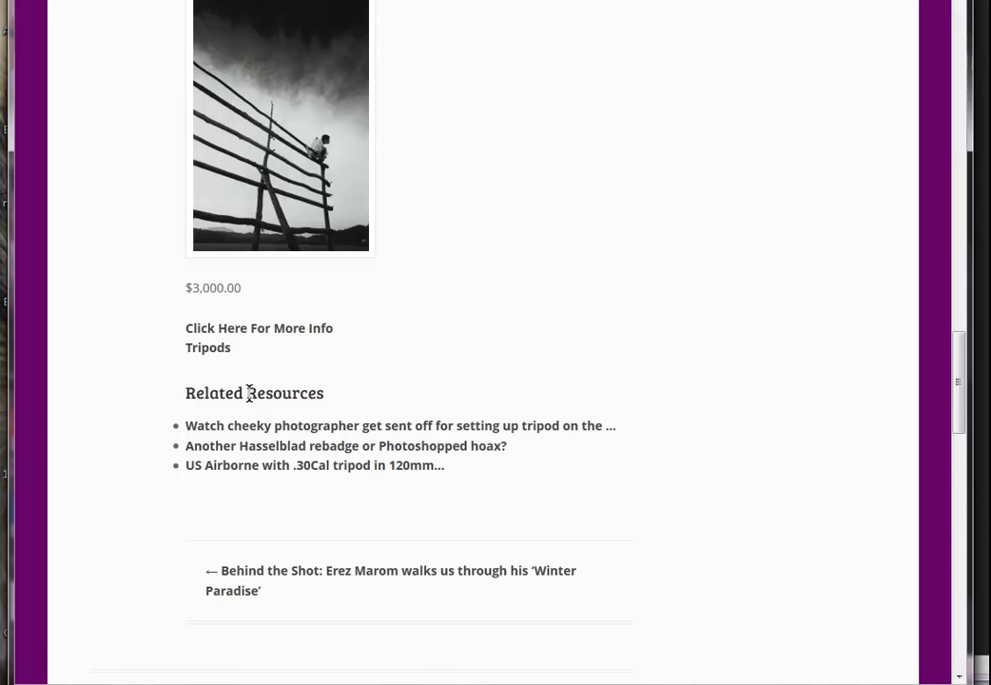
Scroll back to the post title to read its SnowBall box: Level 0, 1 queued, 26.56% uniqueness.
{"action": "left_click_drag", "start_coordinate": [248, 393], "coordinate": [328, 404]}
{"action": "left_click", "coordinate": [331, 396]}
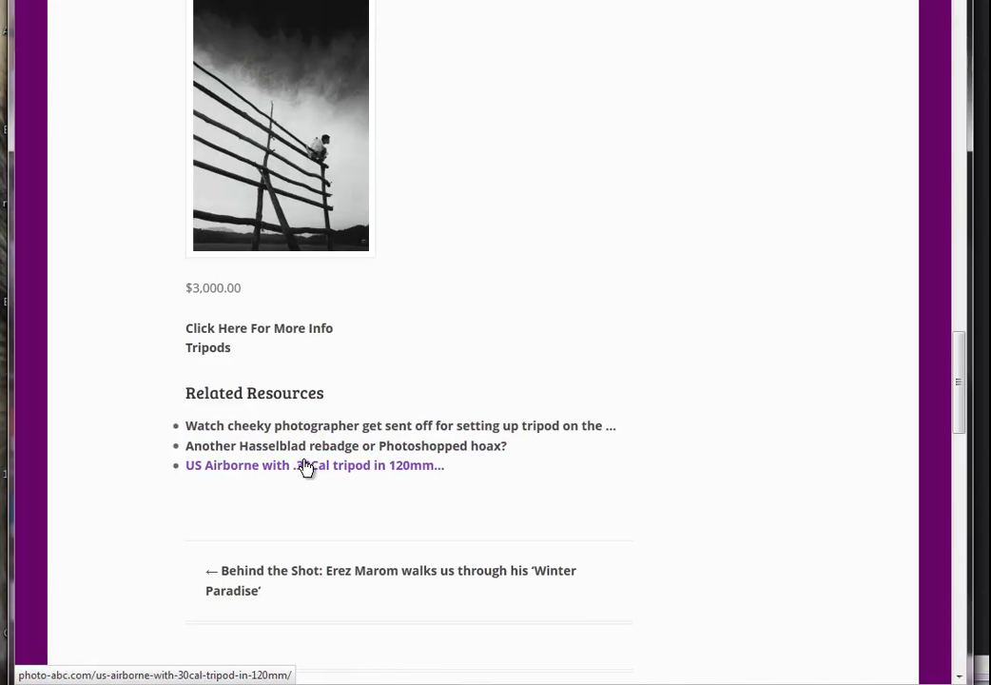
{"action": "scroll", "coordinate": [503, 303], "scroll_direction": "up", "scroll_amount": 5}
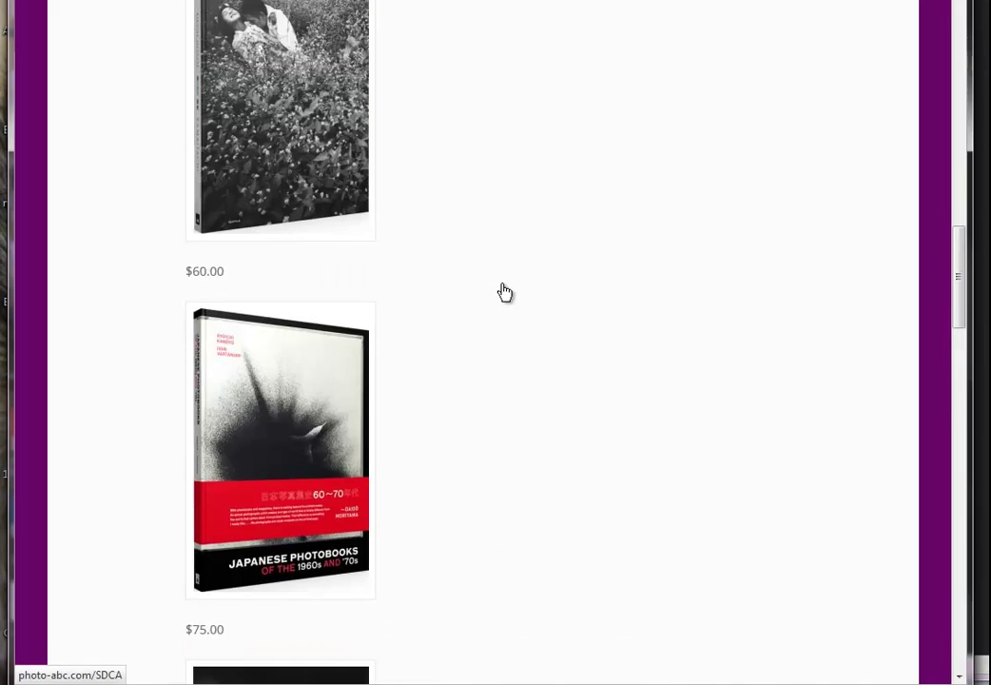
{"action": "scroll", "coordinate": [508, 295], "scroll_direction": "up", "scroll_amount": 10}
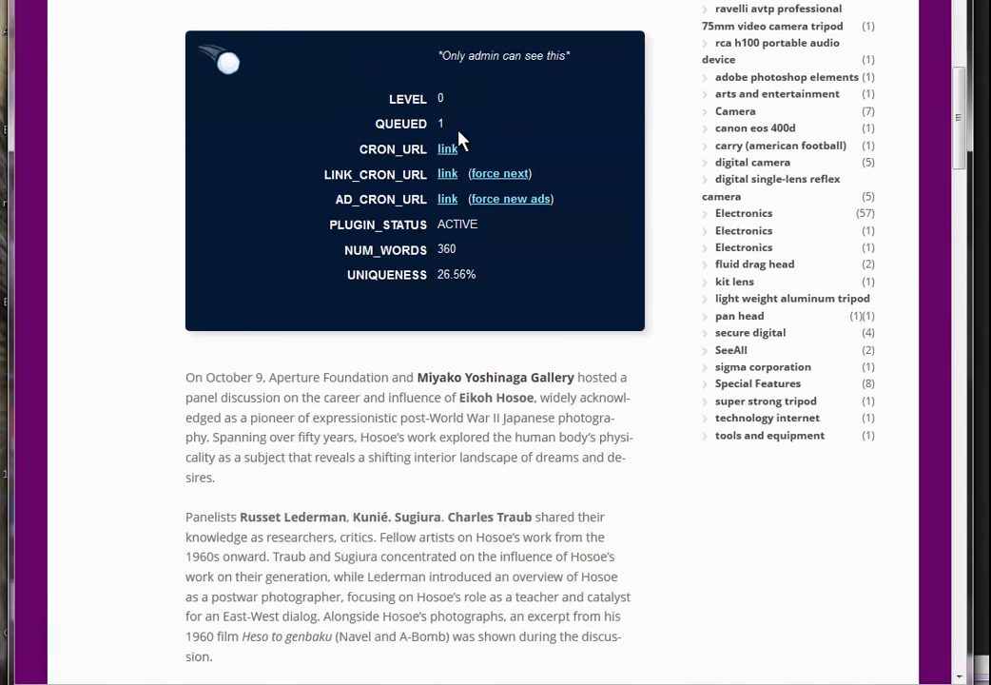
{"action": "scroll", "coordinate": [561, 252], "scroll_direction": "up", "scroll_amount": 4}
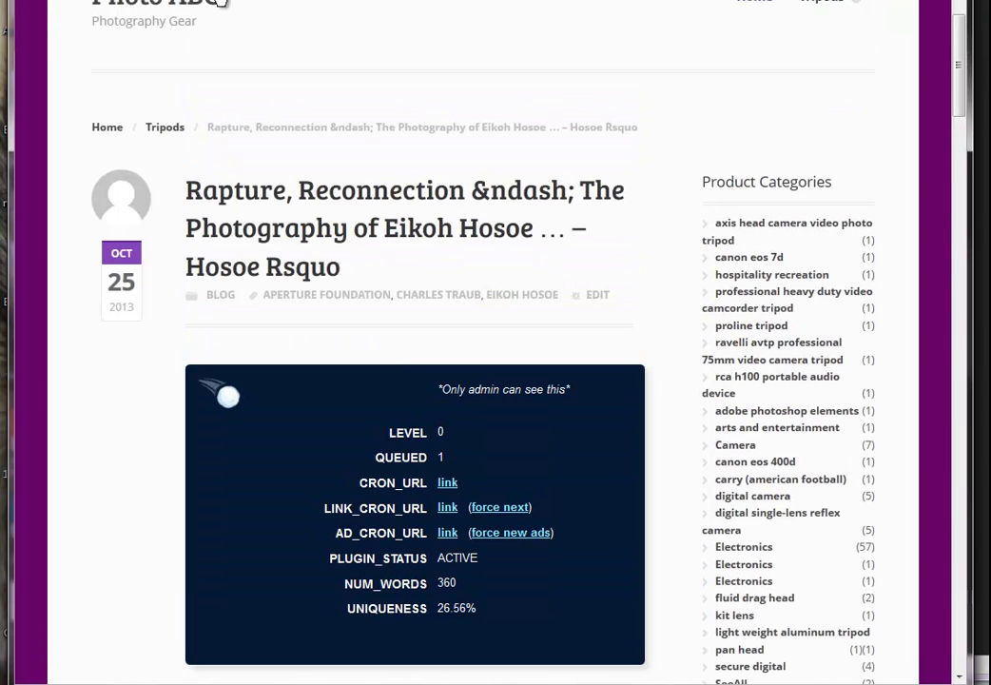
{"action": "mouse_move", "coordinate": [148, 4]}
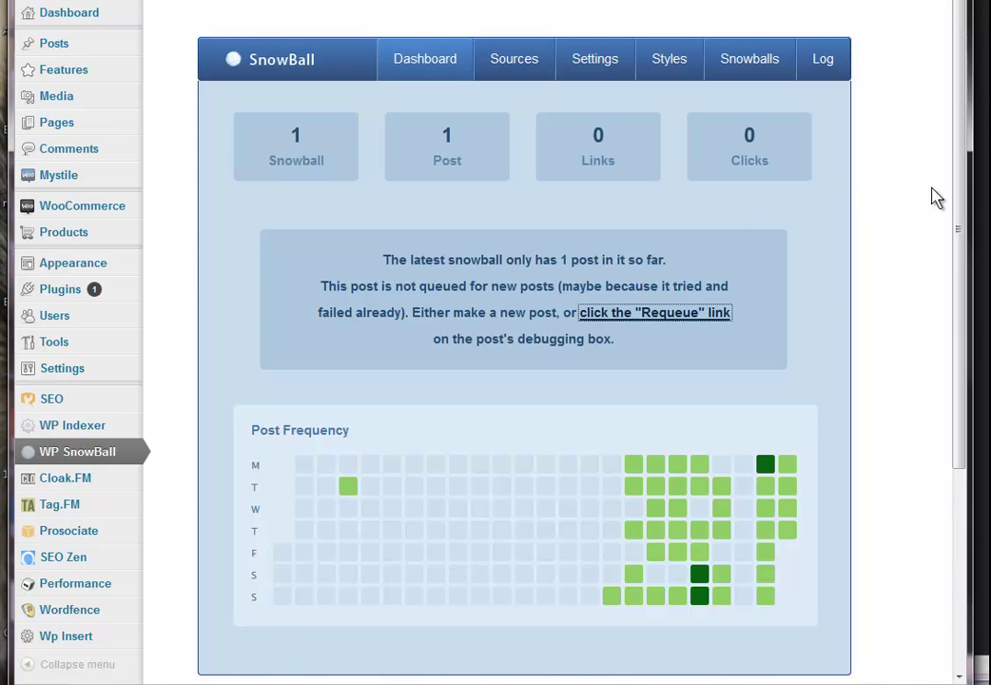
Review the 10 posts, 1 link, and the Latest Snowball graph linking the seed to nine posts.
{"action": "left_click_drag", "start_coordinate": [966, 184], "coordinate": [956, 93]}
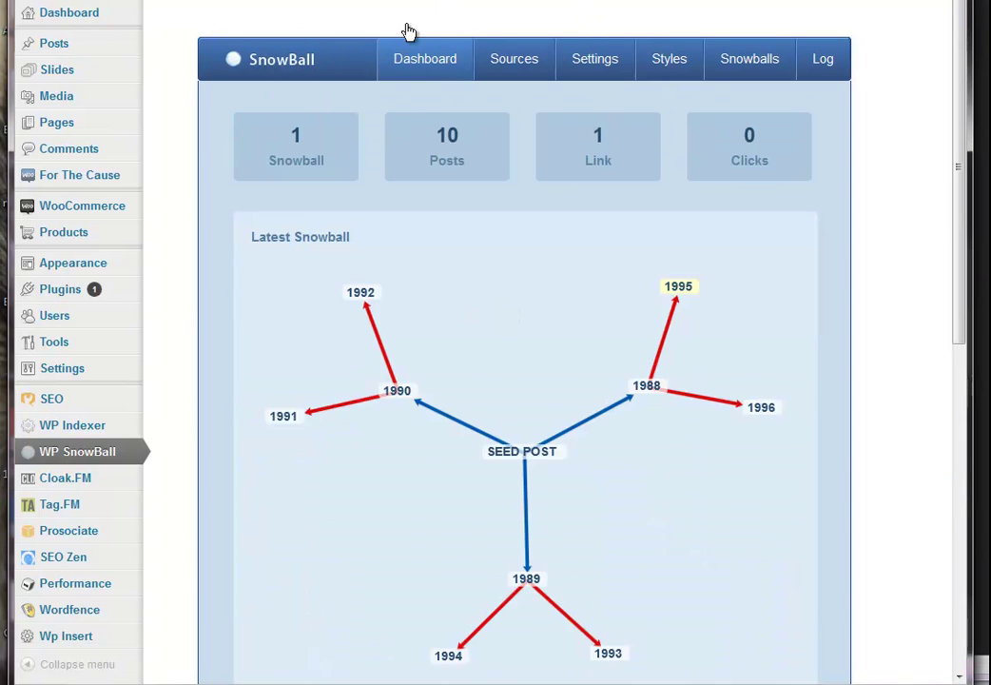
{"action": "mouse_move", "coordinate": [743, 233]}
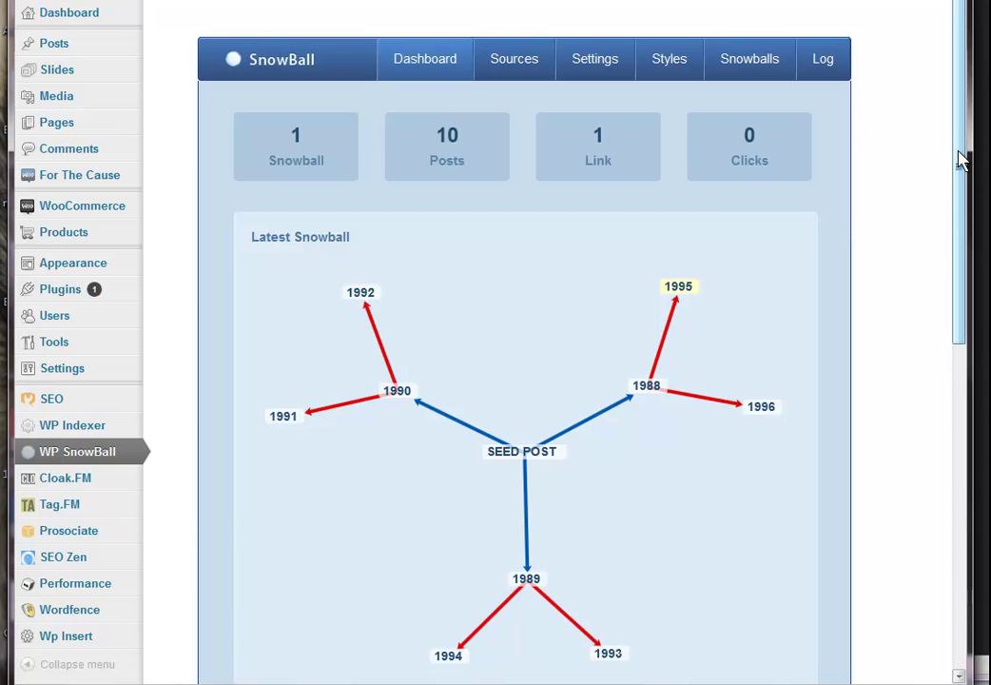
{"action": "left_click_drag", "start_coordinate": [963, 155], "coordinate": [962, 202]}
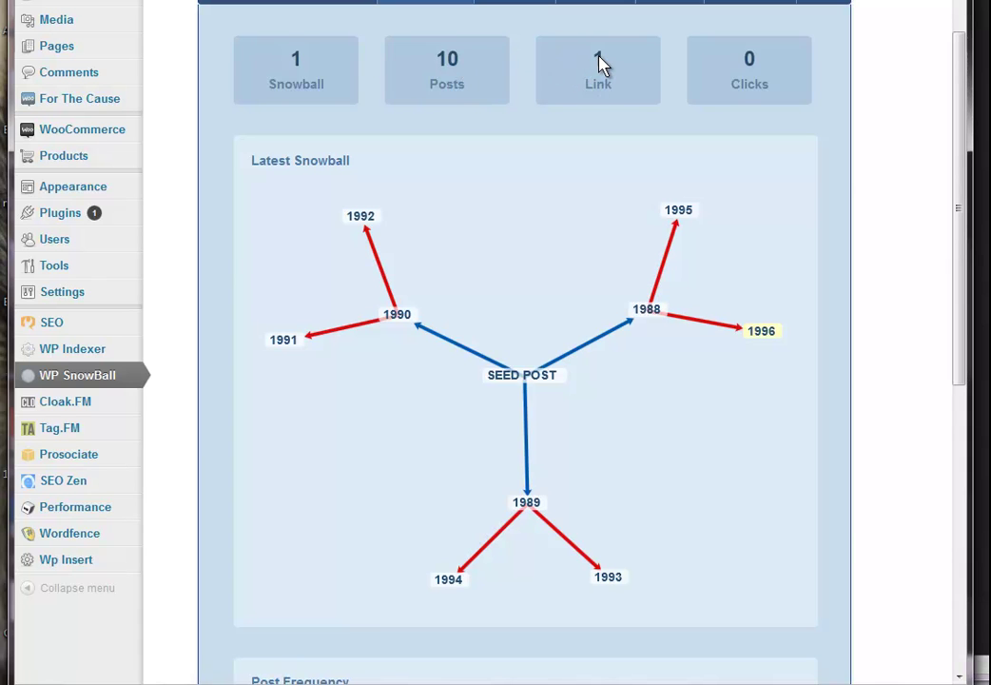
{"action": "mouse_move", "coordinate": [600, 91]}
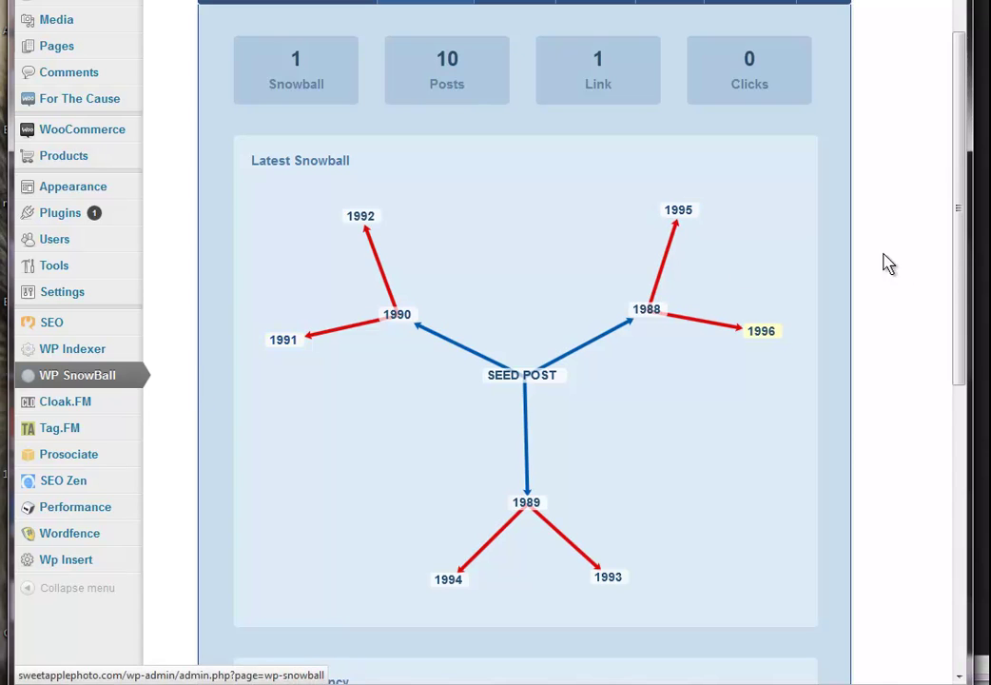
{"action": "left_click_drag", "start_coordinate": [966, 250], "coordinate": [965, 189]}
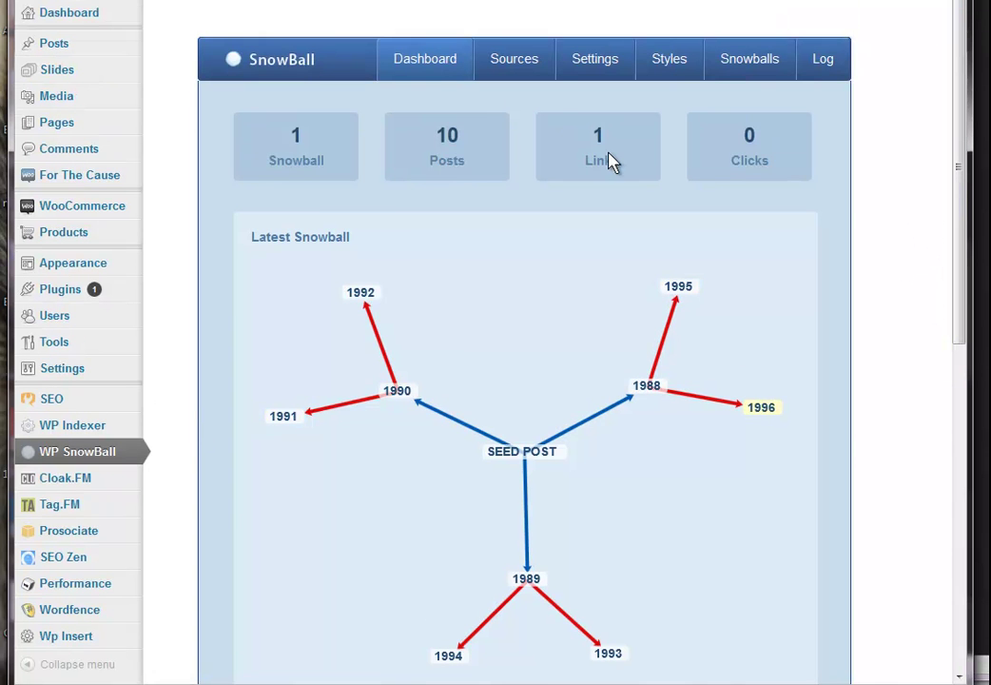
{"action": "mouse_move", "coordinate": [599, 166]}
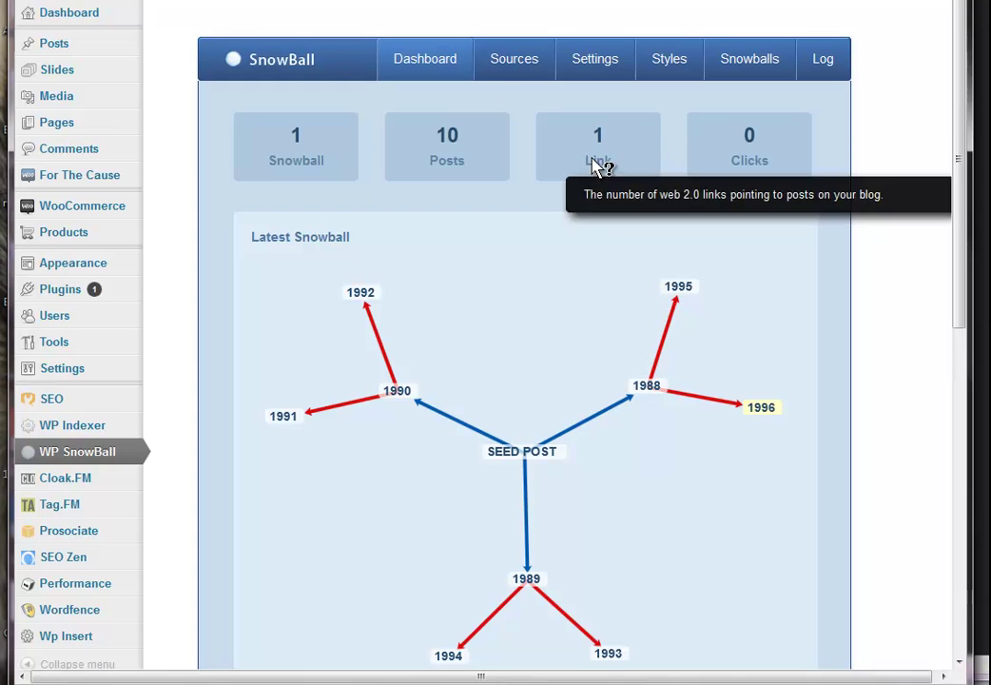
Show the SnowBall settings: Max Levels 4, Max New Posts 2, Max Links Per Post 1, 20 emails/hour.
{"action": "left_click", "coordinate": [597, 61]}
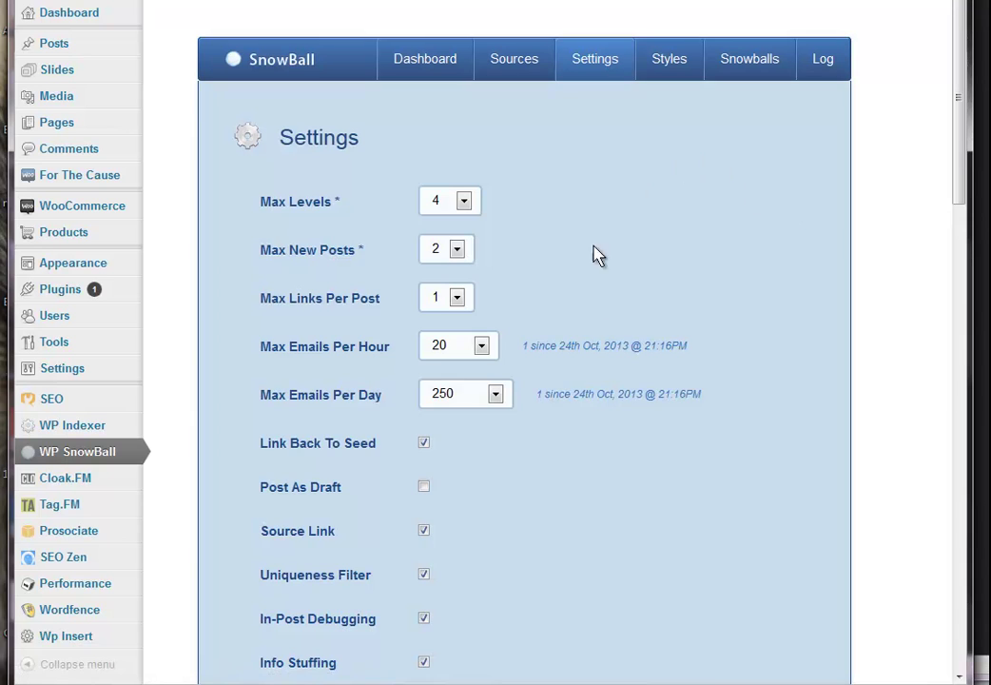
{"action": "mouse_move", "coordinate": [524, 353]}
Review the SnowBall logs, highlighting the blogger and goarticles source entries in the Main Log.
{"action": "left_click", "coordinate": [823, 63]}
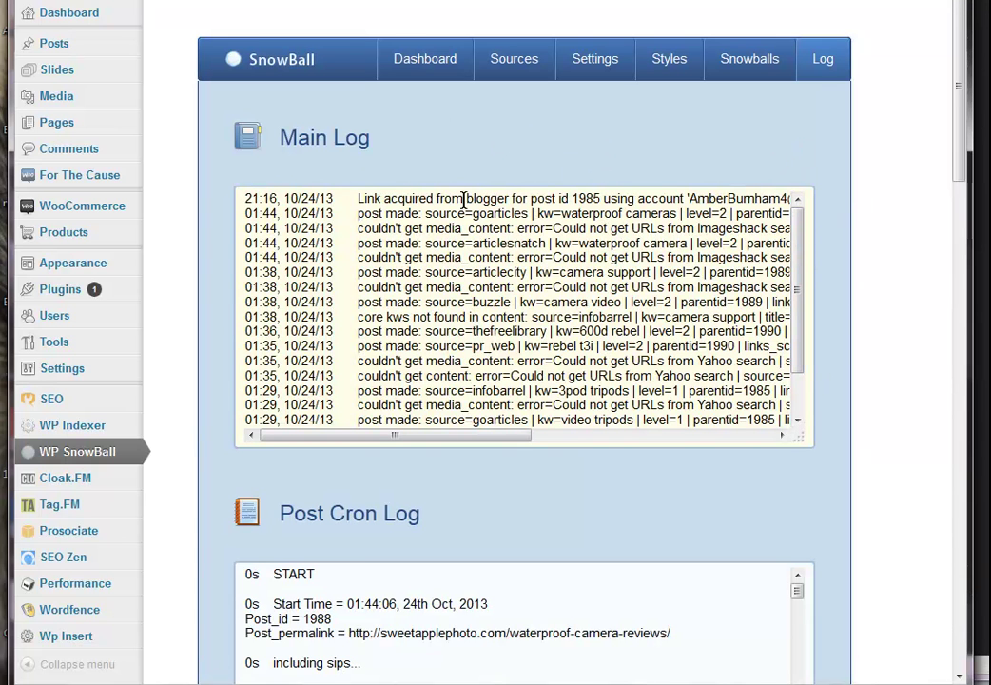
{"action": "left_click_drag", "start_coordinate": [464, 198], "coordinate": [551, 199]}
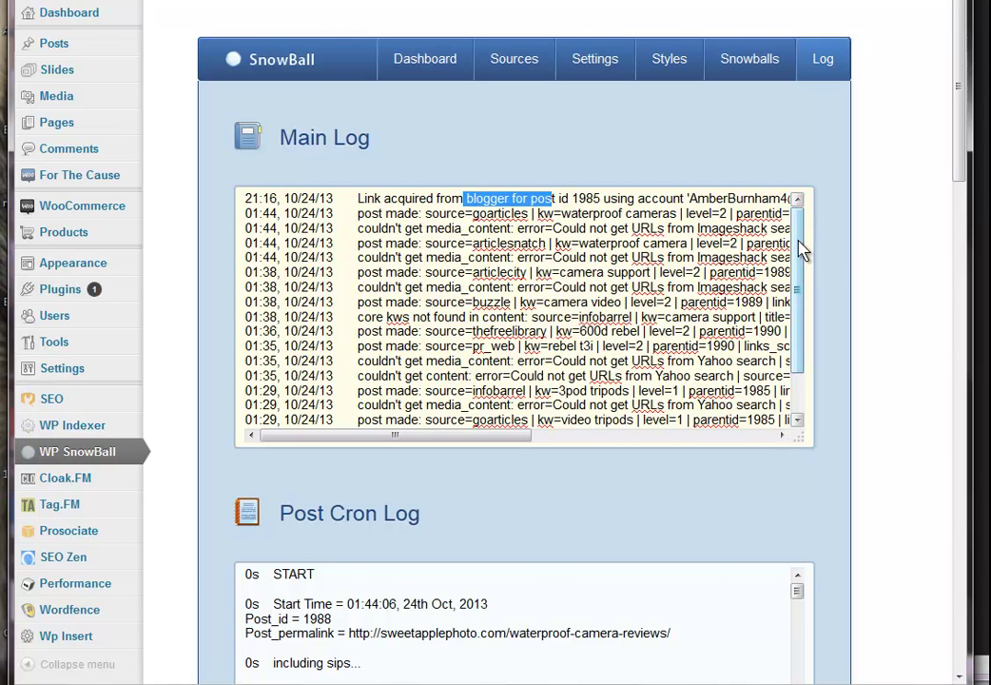
{"action": "left_click", "coordinate": [625, 199]}
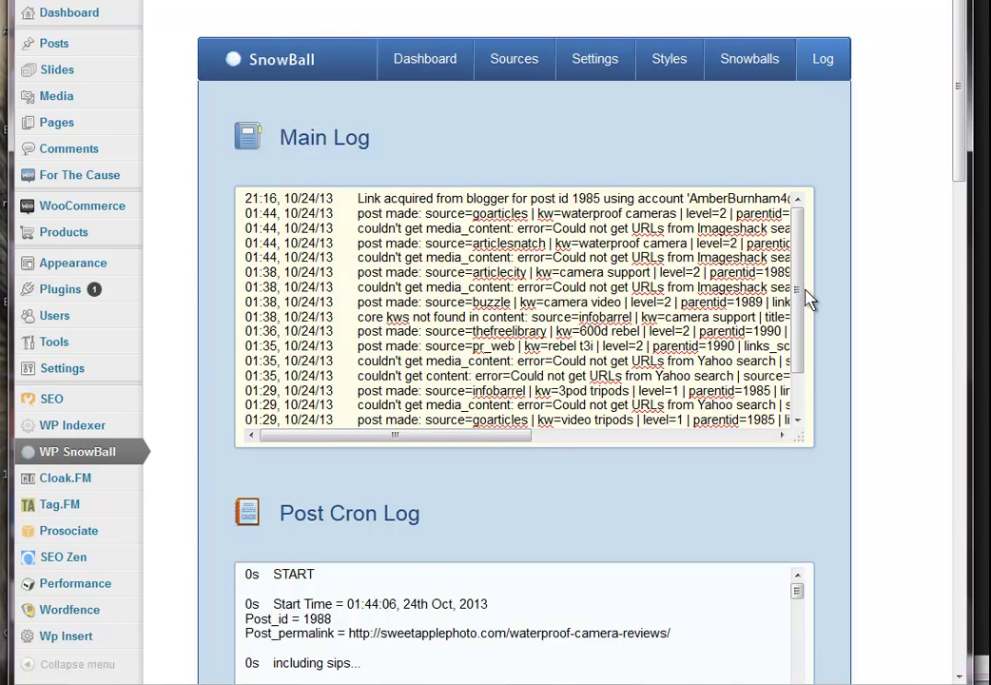
{"action": "left_click_drag", "start_coordinate": [801, 298], "coordinate": [815, 400]}
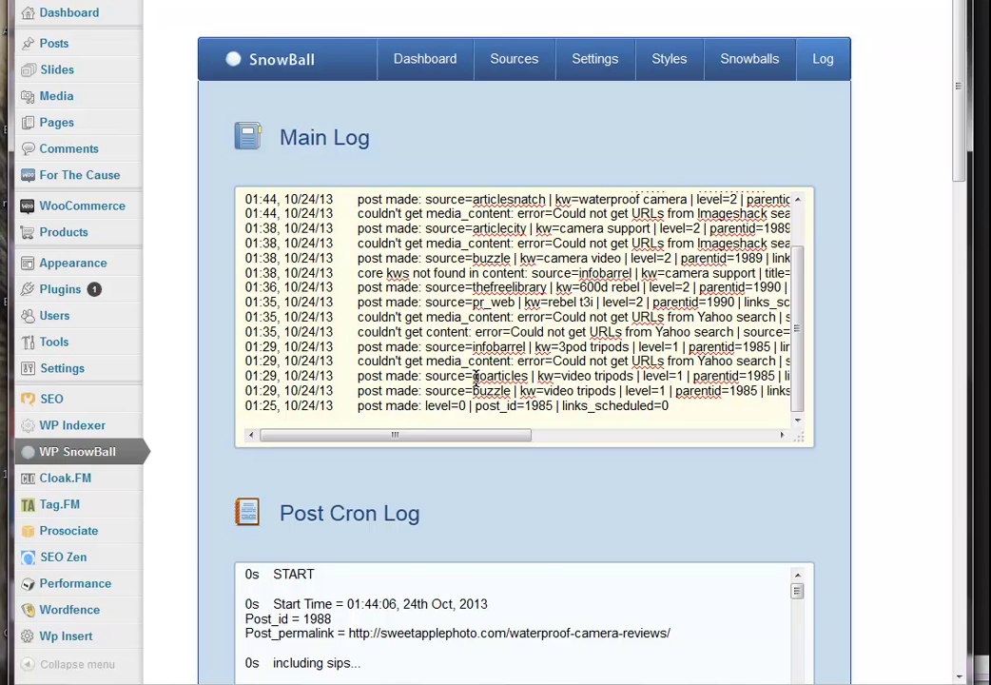
{"action": "left_click_drag", "start_coordinate": [474, 376], "coordinate": [549, 380]}
{"action": "left_click", "coordinate": [549, 380]}
{"action": "left_click_drag", "start_coordinate": [801, 376], "coordinate": [809, 295]}
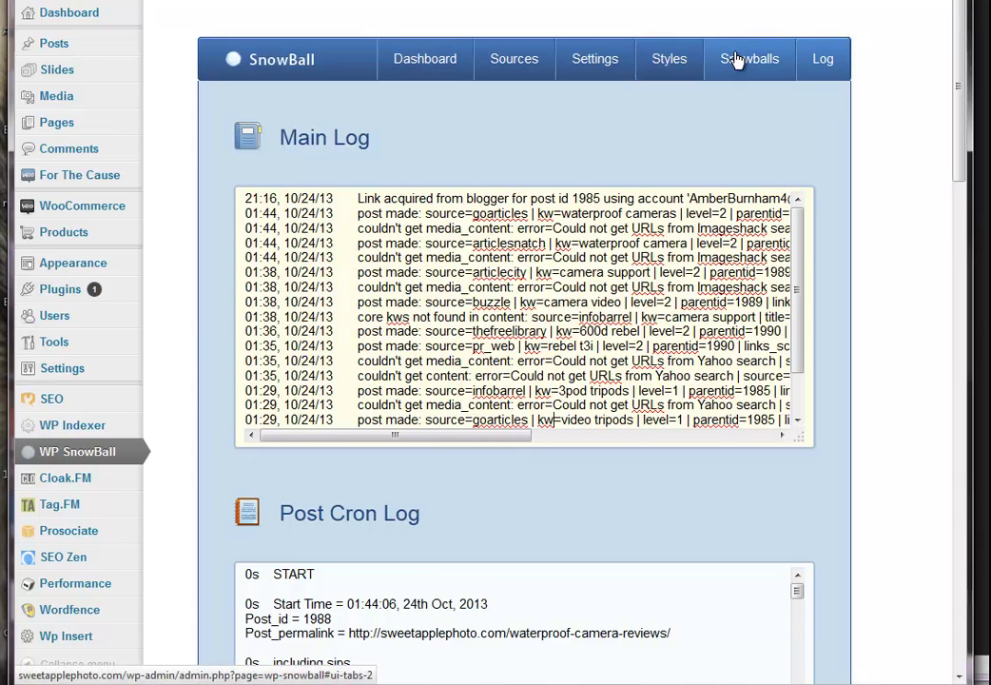
Show the Last 7 SnowBall Posts table with each post's level.
{"action": "left_click", "coordinate": [564, 61]}
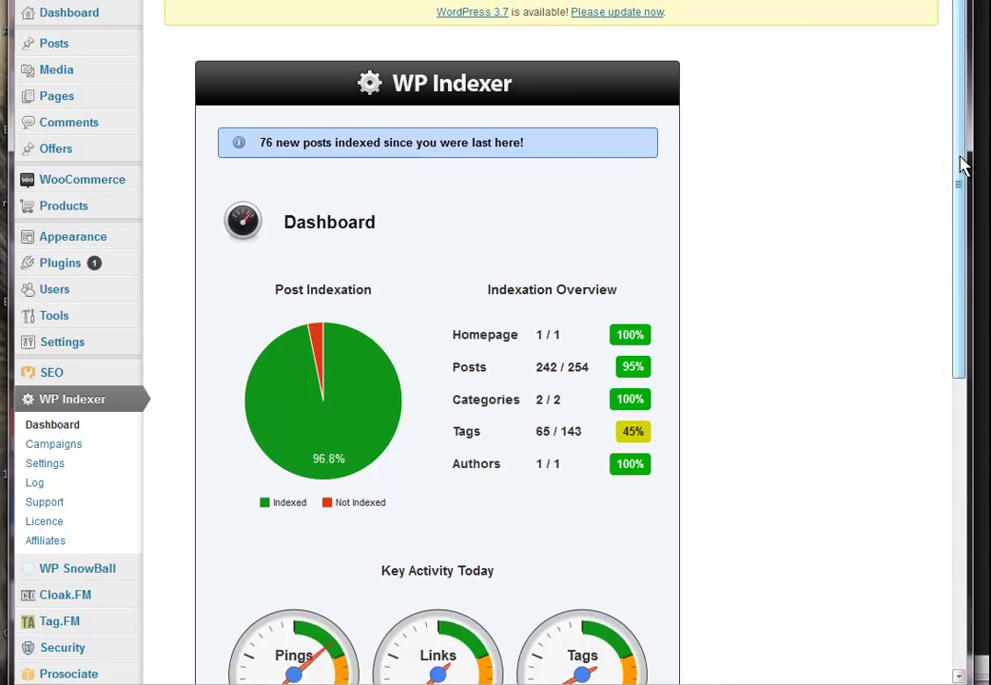
Scroll the WP Indexer dashboard to today's activity gauges: 68 pings, 0 links, 6 tags.
{"action": "left_click_drag", "start_coordinate": [961, 177], "coordinate": [963, 282]}
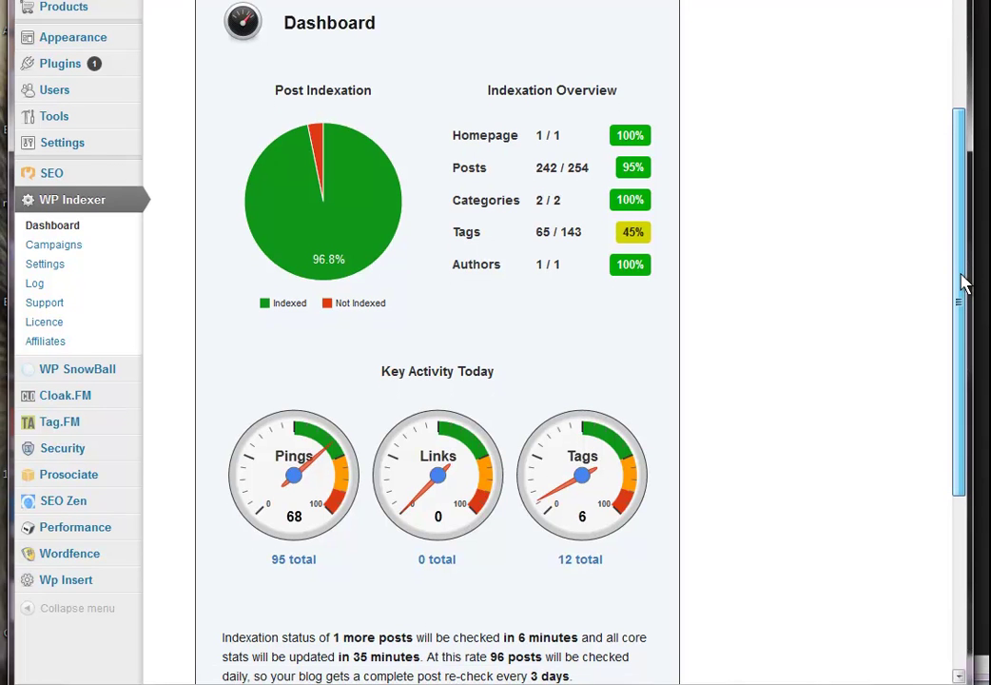
{"action": "left_click_drag", "start_coordinate": [963, 283], "coordinate": [963, 283]}
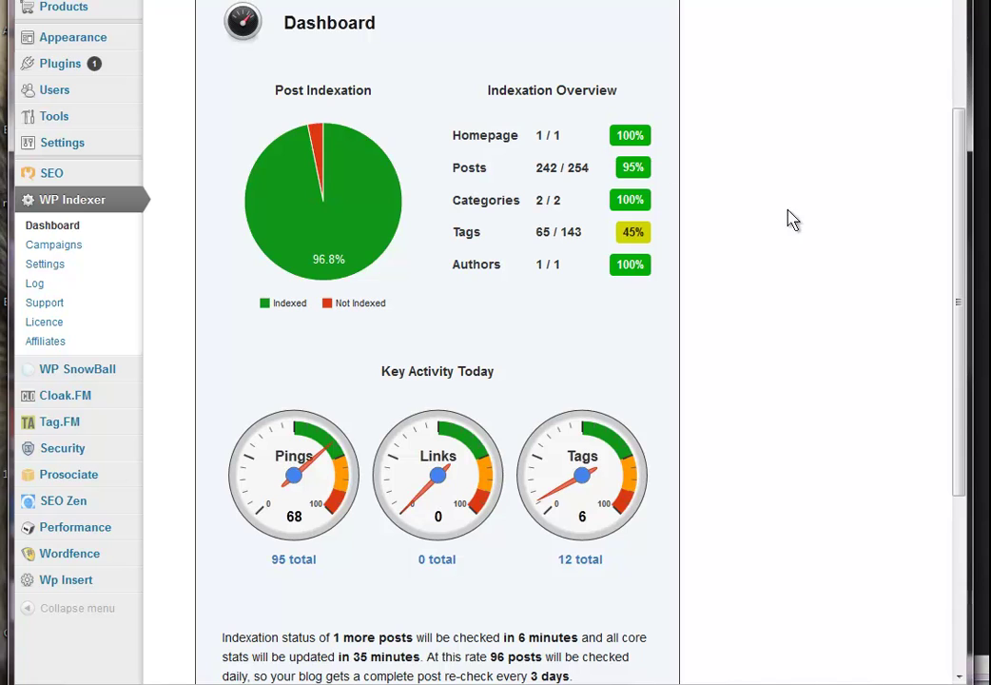
{"action": "mouse_move", "coordinate": [407, 267]}
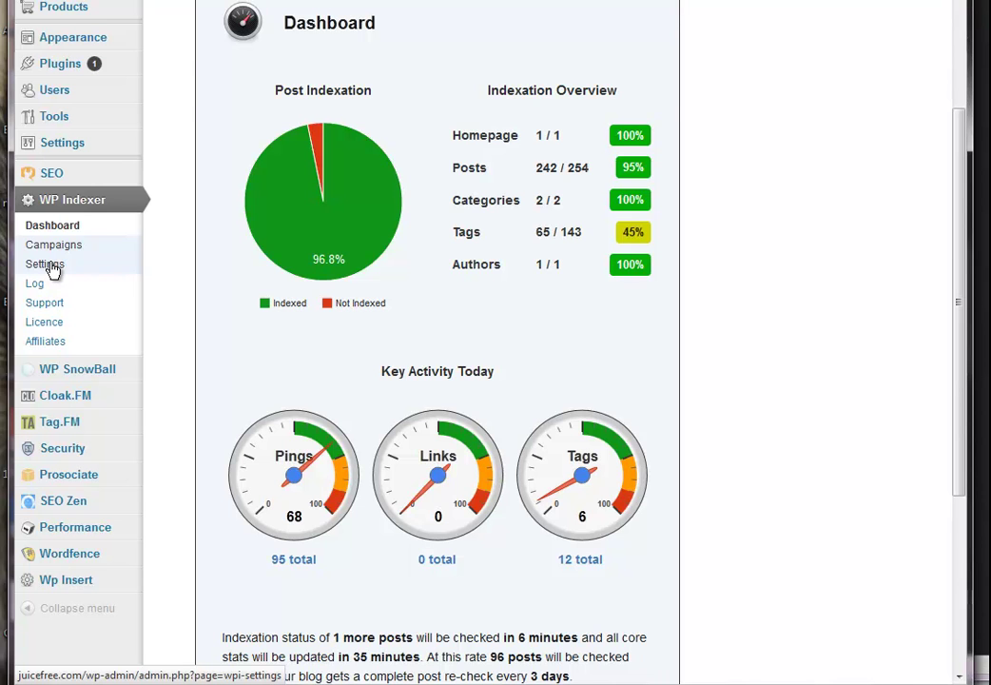
View the WP Indexer Campaigns page, showing 0 campaigns and 0 URLs.
{"action": "left_click", "coordinate": [48, 264]}
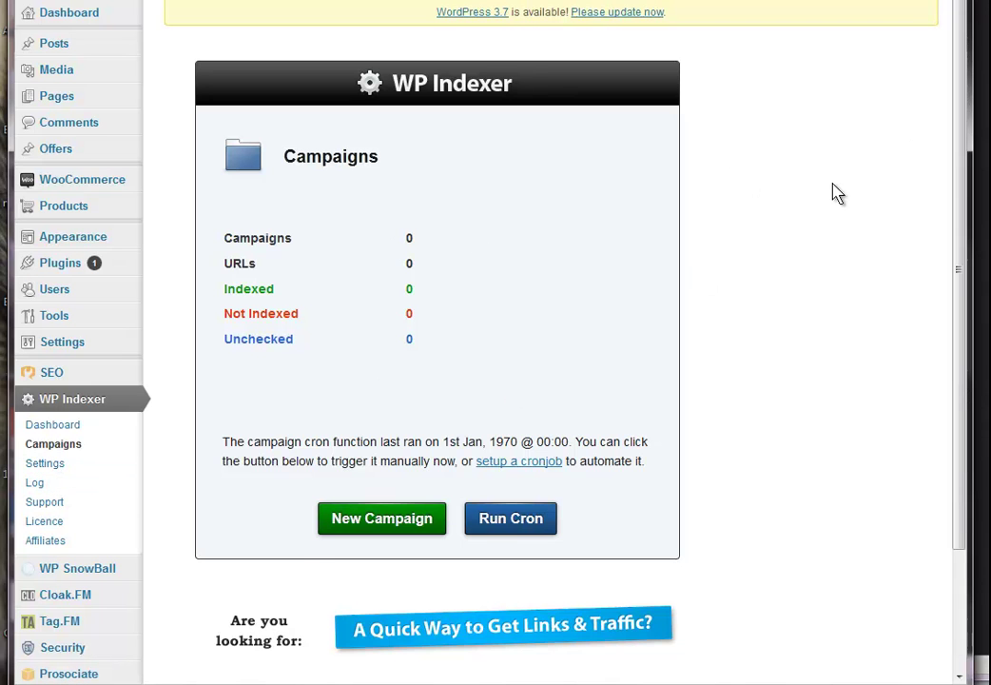
{"action": "scroll", "coordinate": [957, 238], "scroll_direction": "down", "scroll_amount": 1}
{"action": "scroll", "coordinate": [964, 211], "scroll_direction": "up", "scroll_amount": 1}
{"action": "mouse_move", "coordinate": [961, 95]}
{"action": "left_mouse_down"}
{"action": "mouse_move", "coordinate": [959, 191]}
{"action": "mouse_move", "coordinate": [956, 83]}
{"action": "left_mouse_up"}
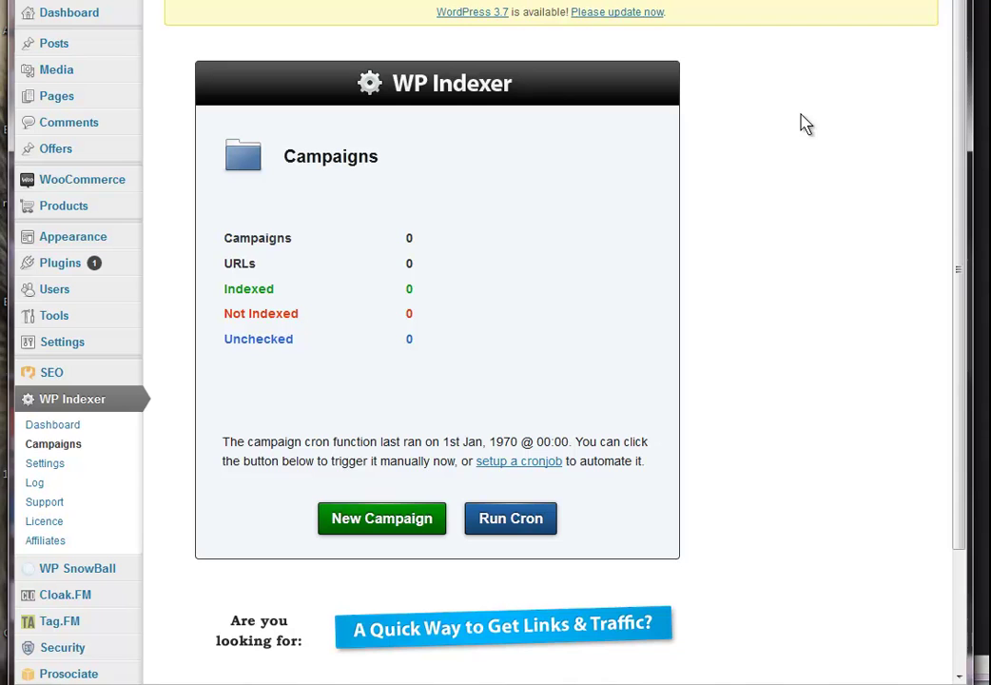